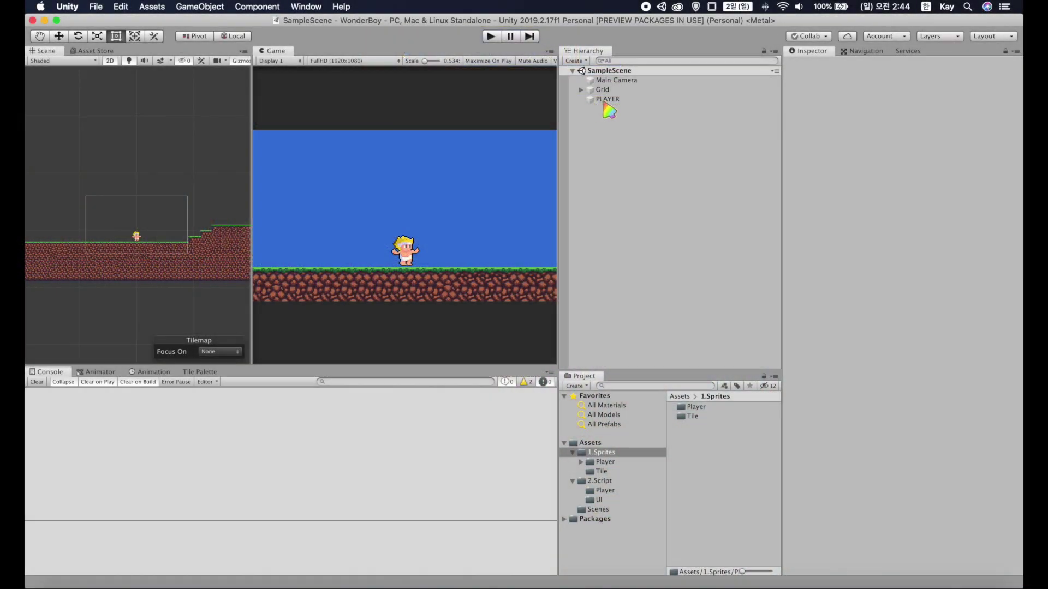
- Add an Animator component to the PLAYER object
left_click(605, 101)
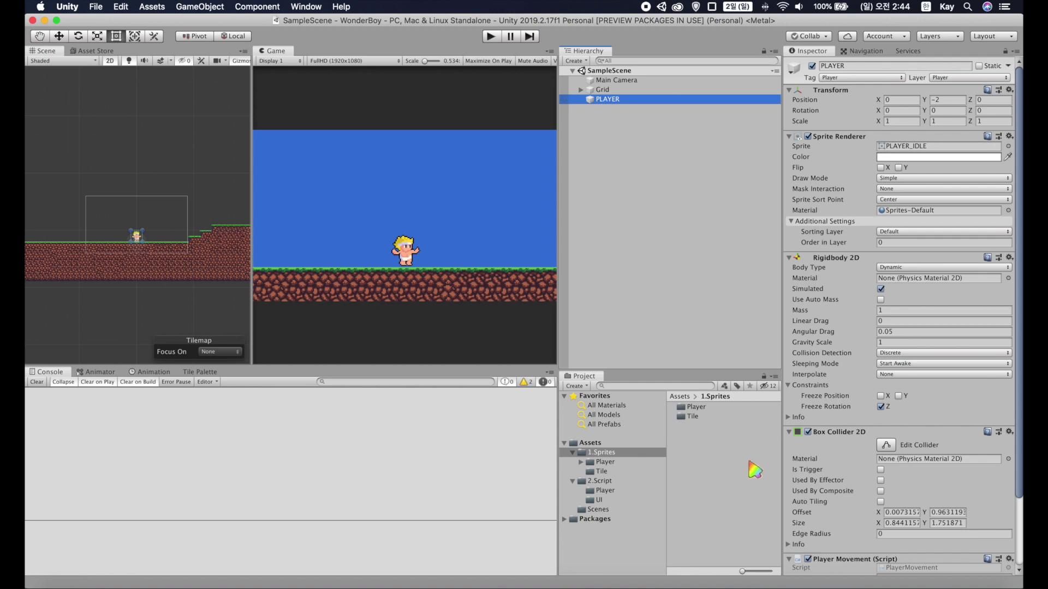
scroll(877, 453, "down", 3)
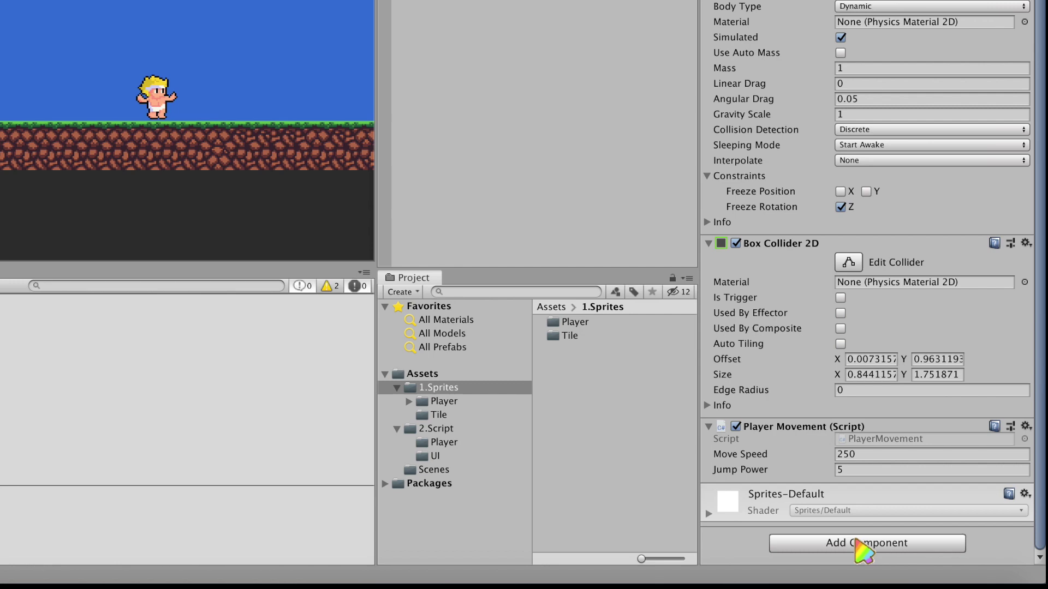
left_click(856, 540)
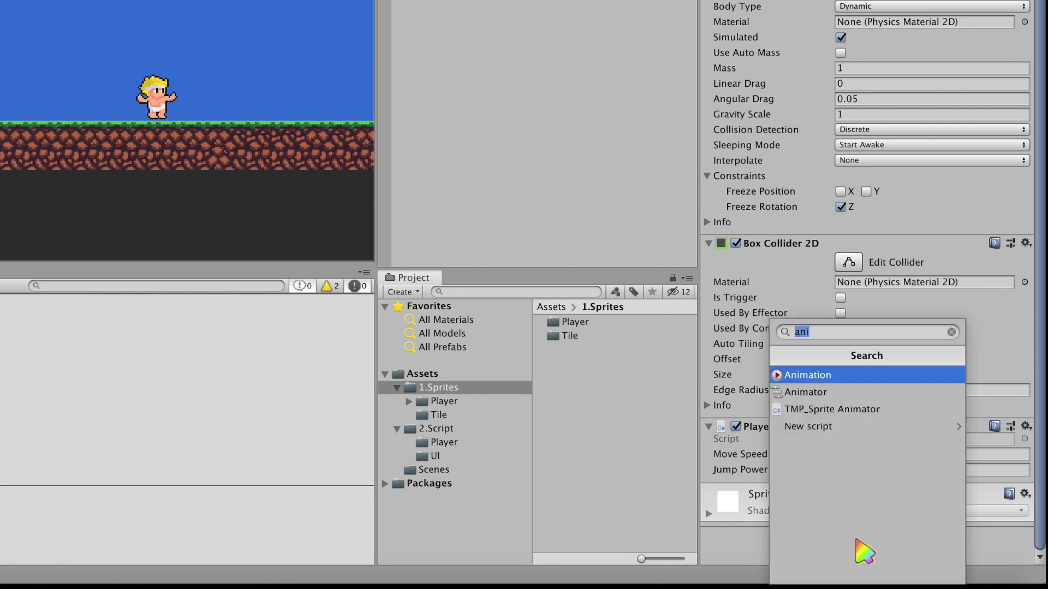
left_click(859, 404)
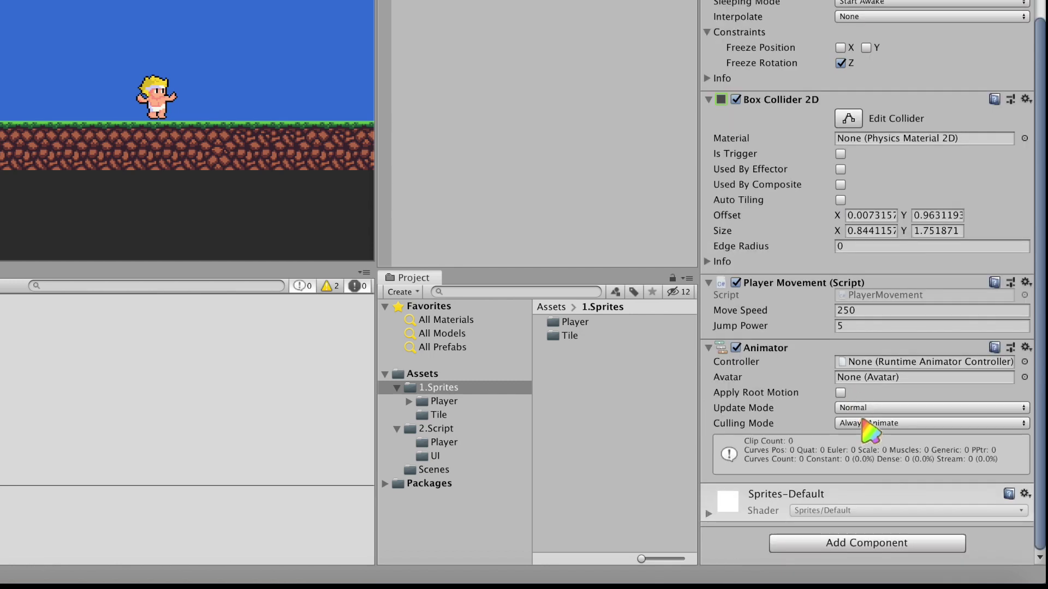
- Create a new folder named 3.Animation in Assets and open it
left_click(421, 373)
right_click(590, 382)
left_click(808, 6)
type("3.Animation")
key("Return")
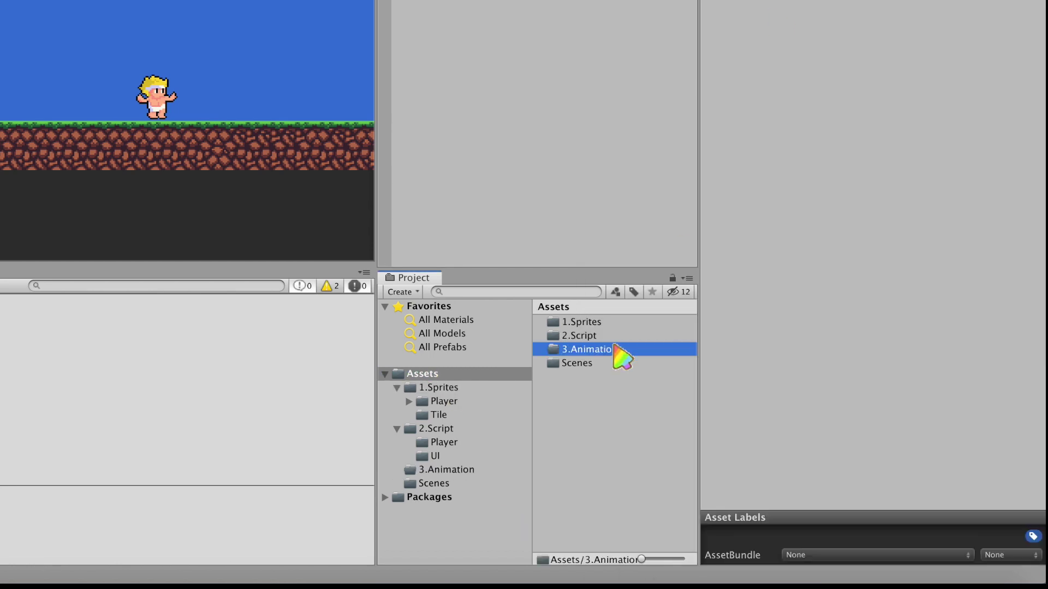
double_click(584, 350)
- Create a Player animator controller there, assign it to PLAYER, then browse to the 1_IDLE sprites
right_click(593, 382)
mouse_move(627, 196)
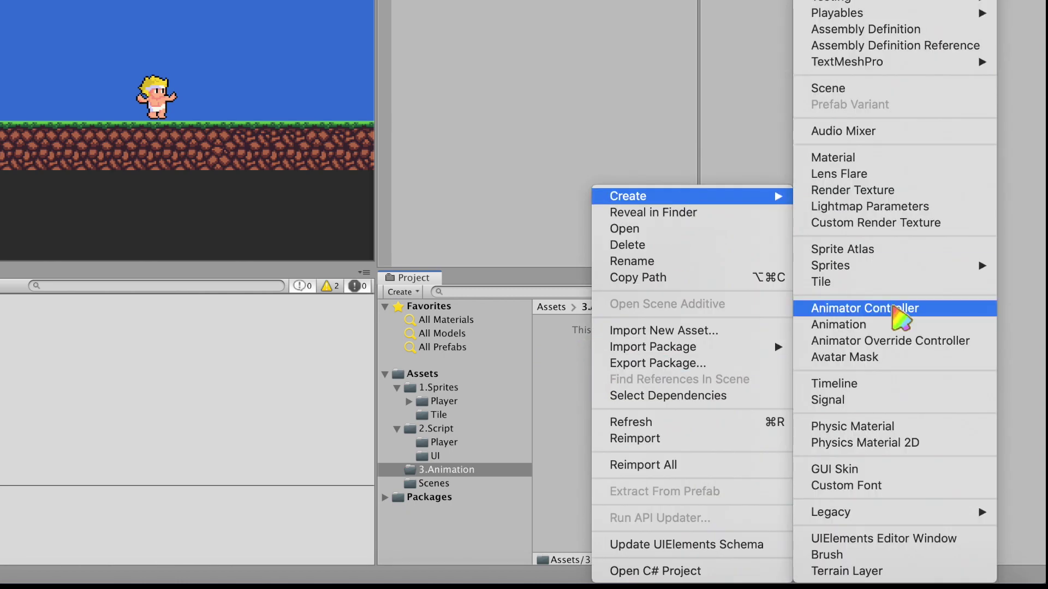
left_click(896, 309)
type("Player")
key("Return")
left_click_drag(573, 493, 443, 50)
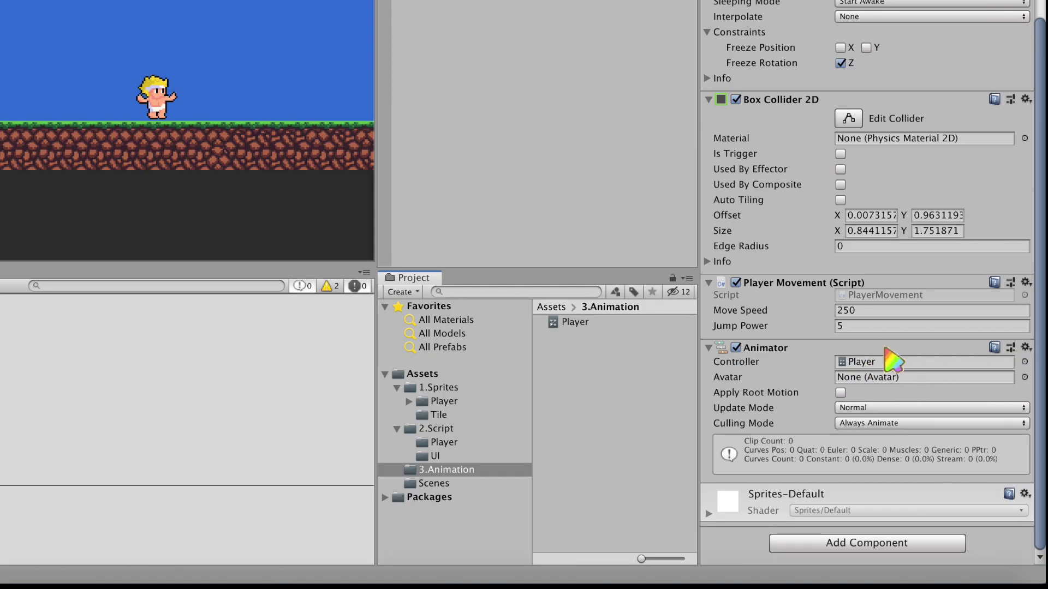
left_click(468, 402)
left_click(586, 322)
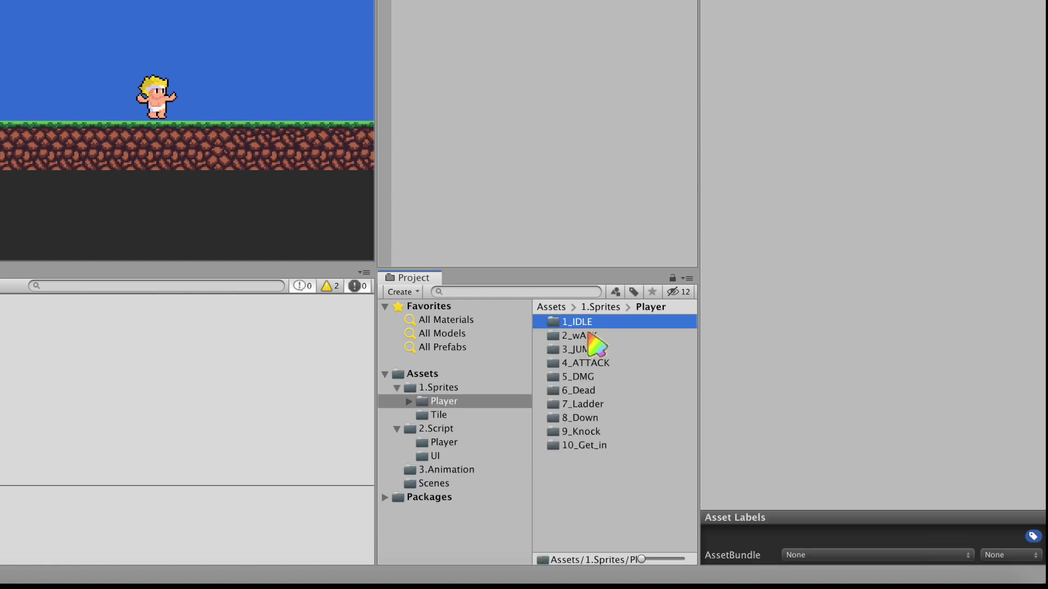
- Preview the sprites in each player animation folder, starting from 1_IDLE
left_click(595, 445)
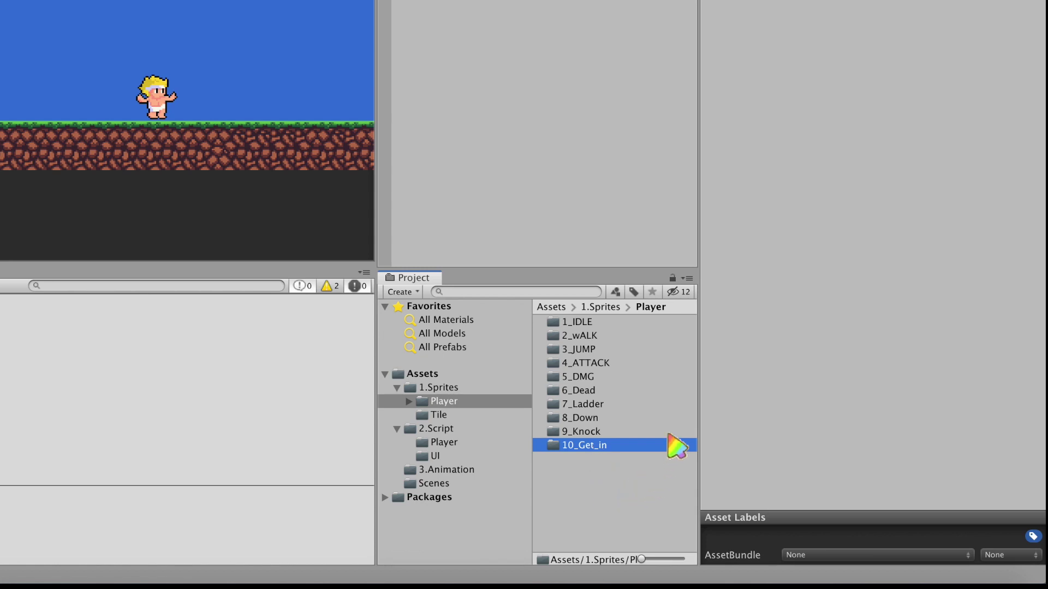
key("Home")
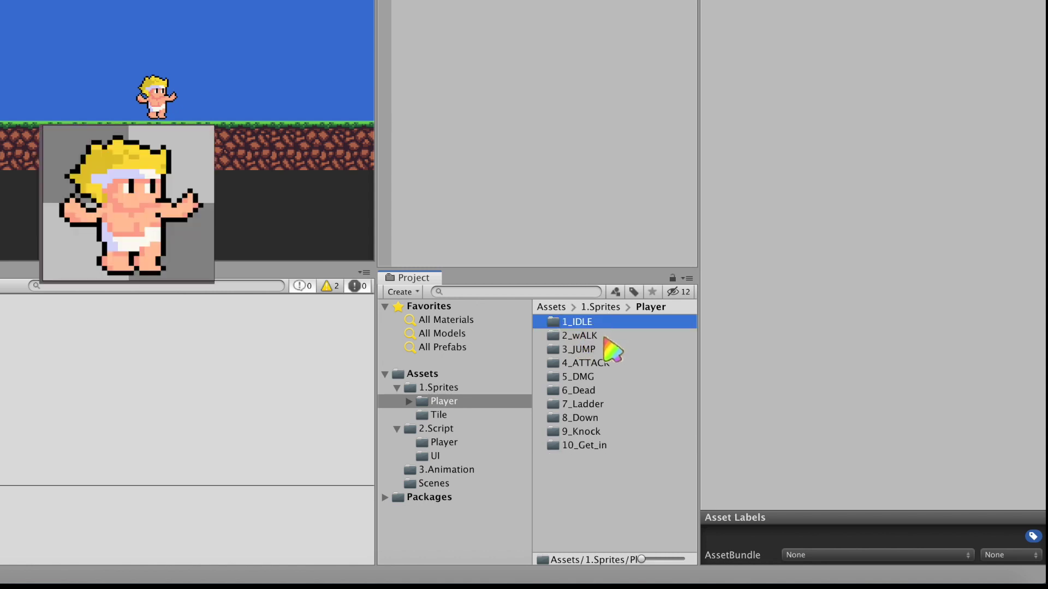
key("Down")
key("Down")
key("Down")
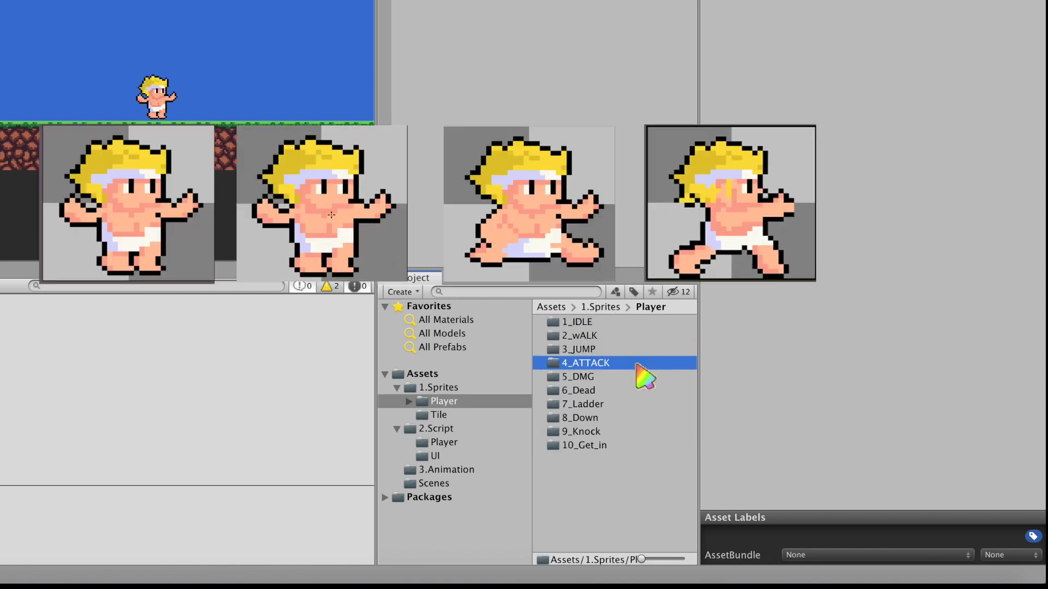
left_click(623, 417)
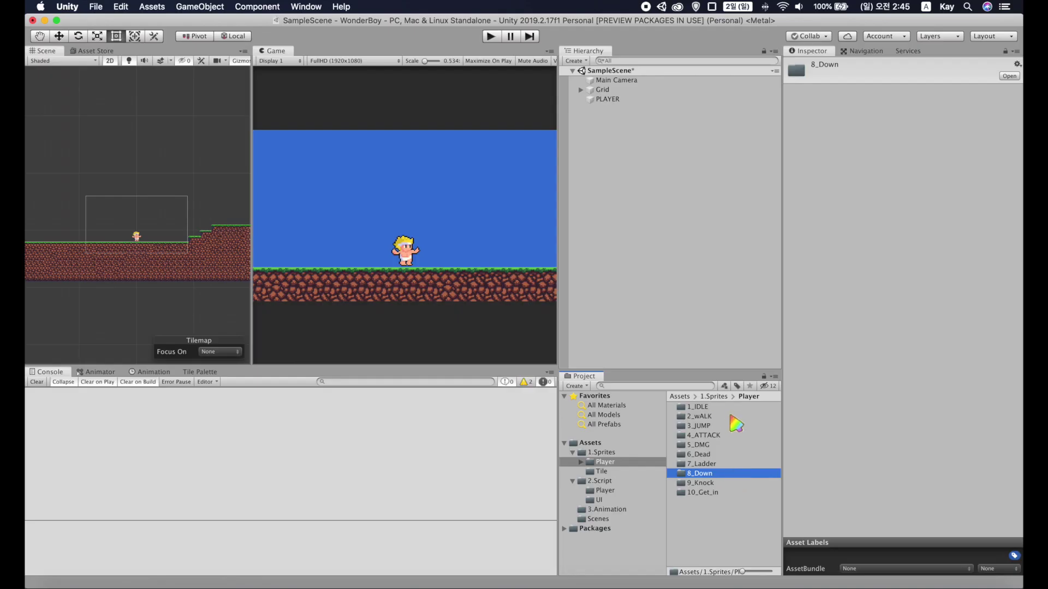
- Set the PLAYER_WALK1 sheet to 16 pixels per unit, Multiple sprite mode and Point filtering
double_click(710, 407)
left_click(719, 410)
left_click(654, 481)
left_click(709, 407)
left_click(917, 131)
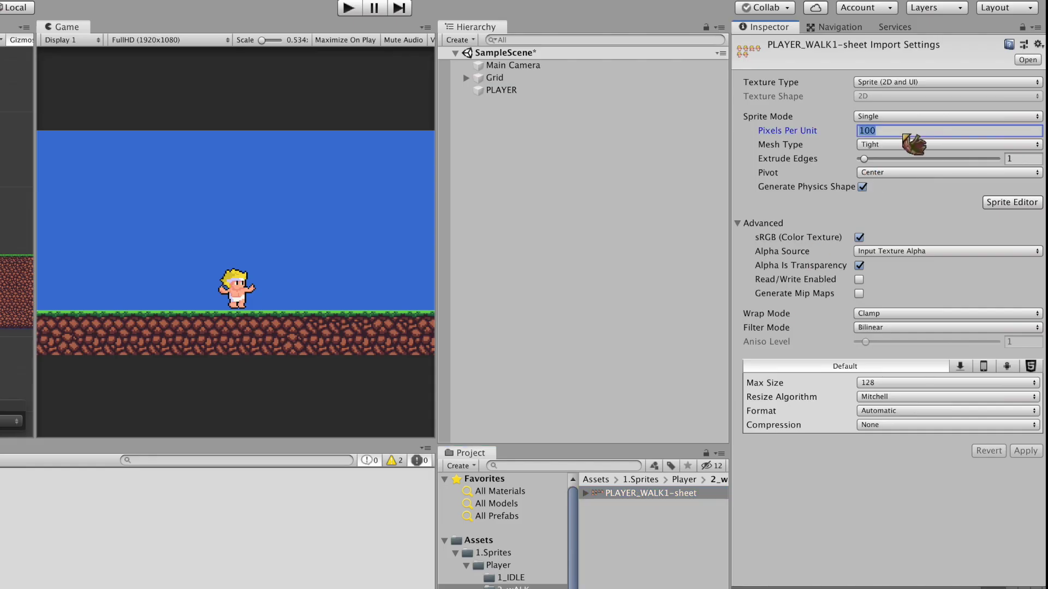
left_click(917, 116)
left_click(919, 125)
left_click(916, 313)
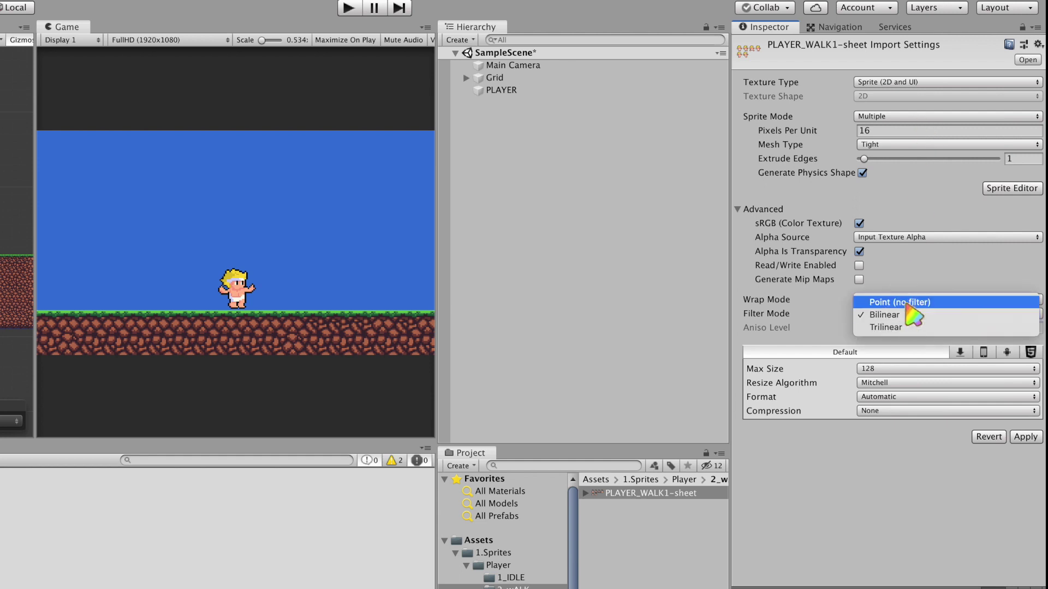
left_click(895, 299)
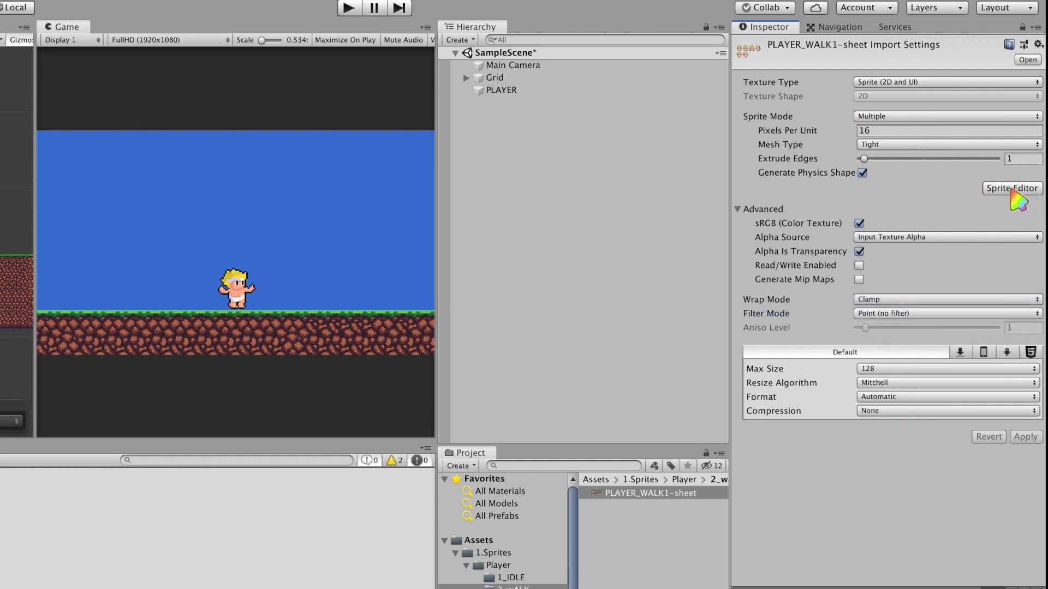
- Slice the walk sheet in the Sprite Editor by 32×32 cell size with a Bottom pivot
left_click(1010, 188)
left_click(147, 135)
left_click(297, 151)
left_click(288, 167)
type("32")
left_click(297, 207)
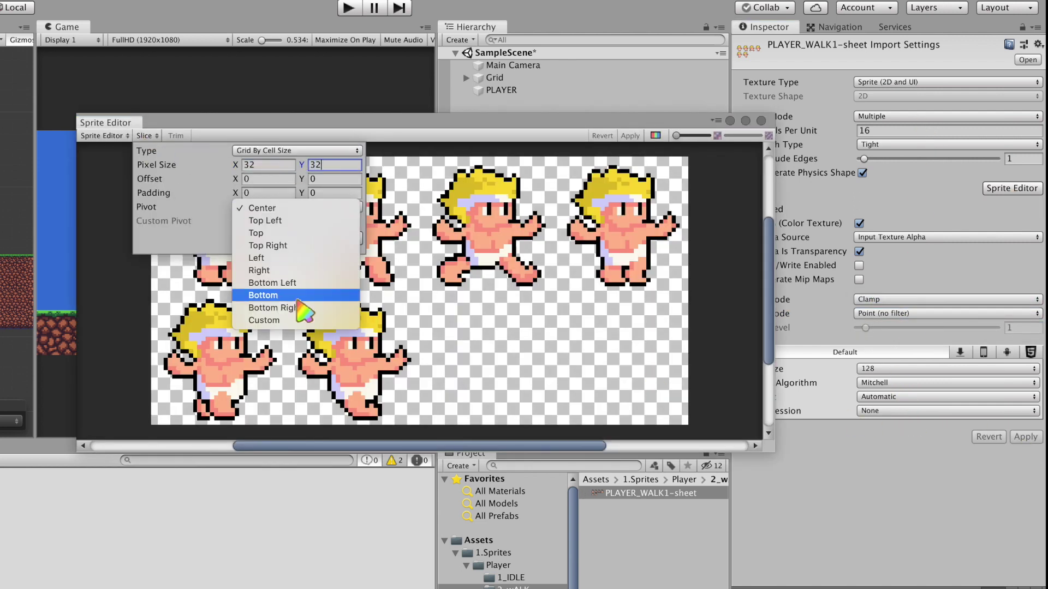
left_click(297, 297)
left_click(315, 237)
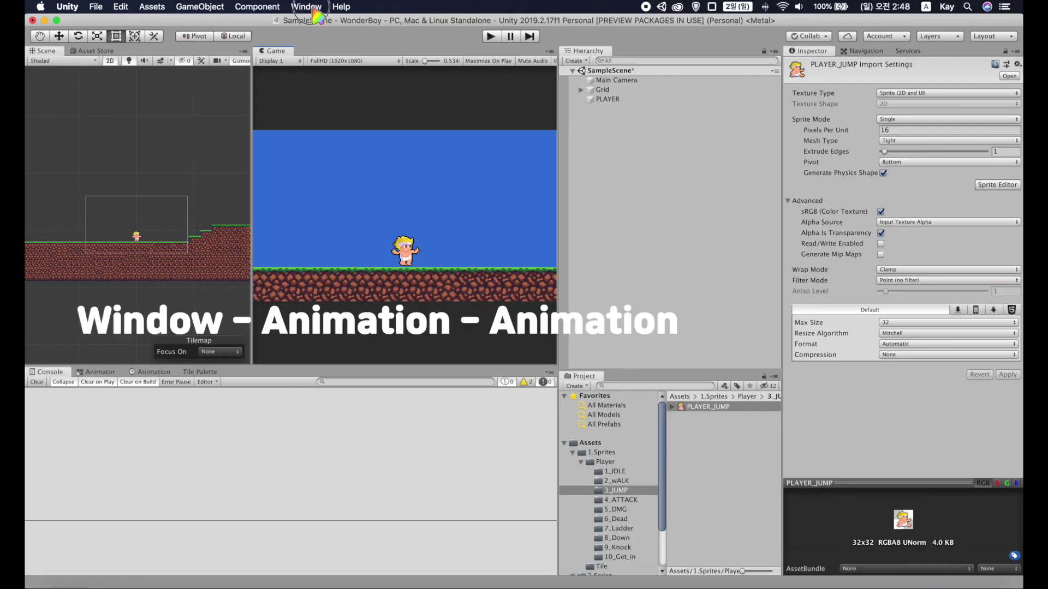
- Open the Animation editor window
left_click(314, 6)
mouse_move(362, 171)
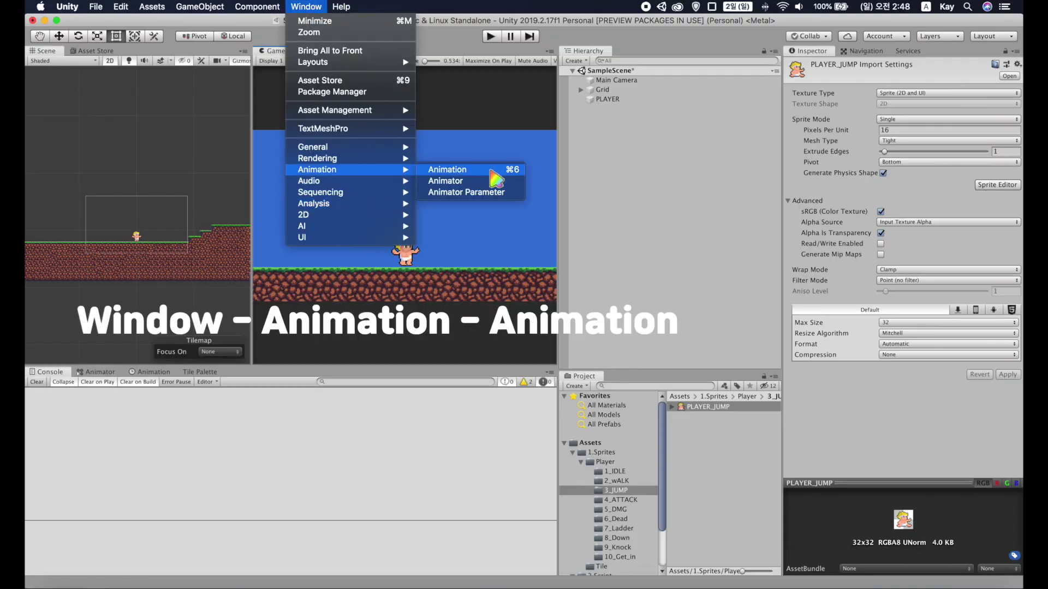
left_click(448, 170)
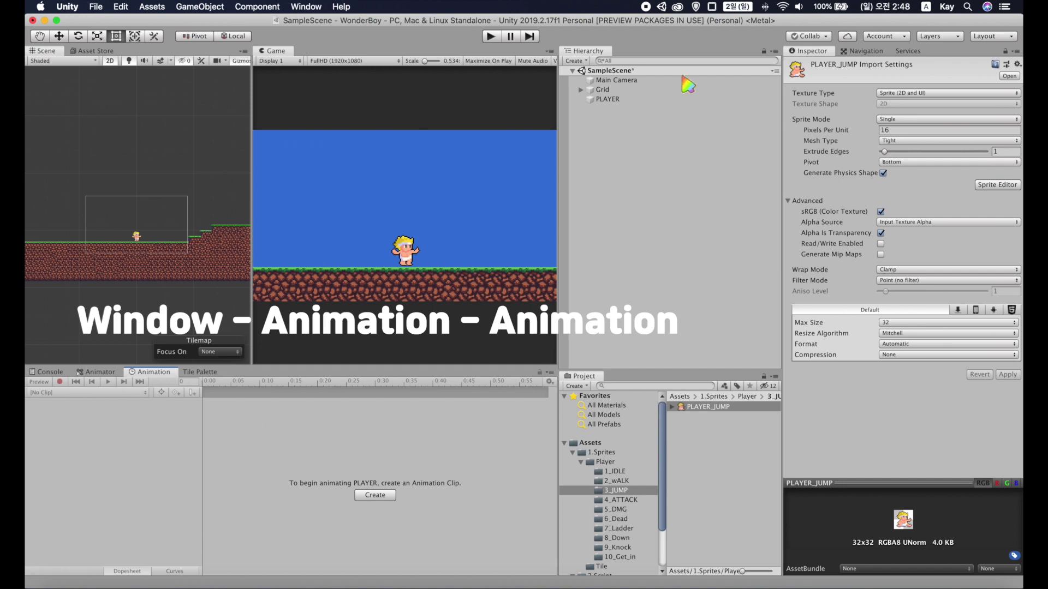
- Create PLAYER's Idle clip saved in 3.Animation and select the PLAYER_IDLE sheet
left_click(607, 98)
left_click(374, 495)
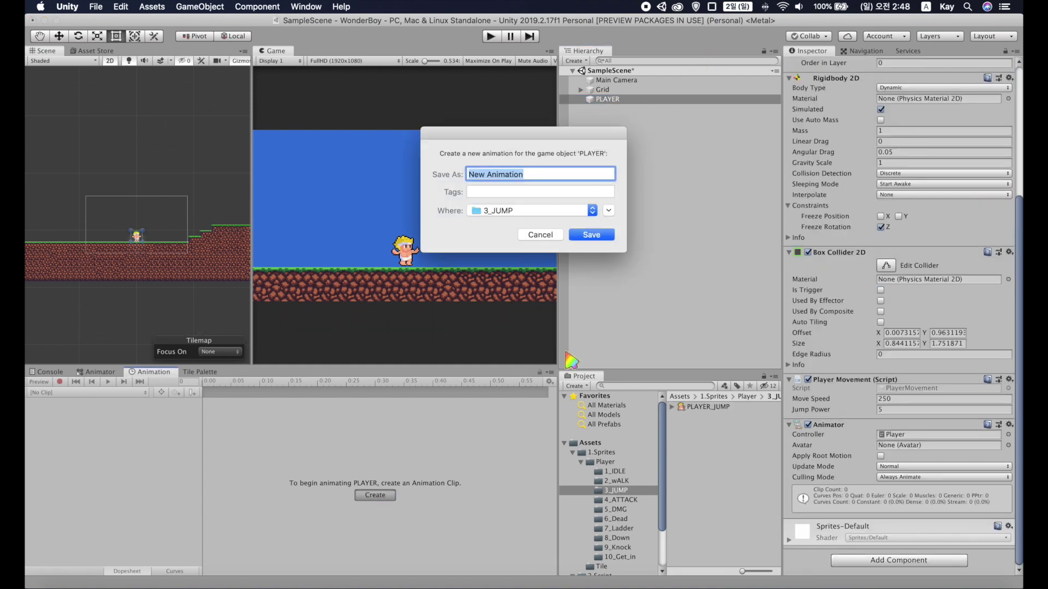
left_click(609, 210)
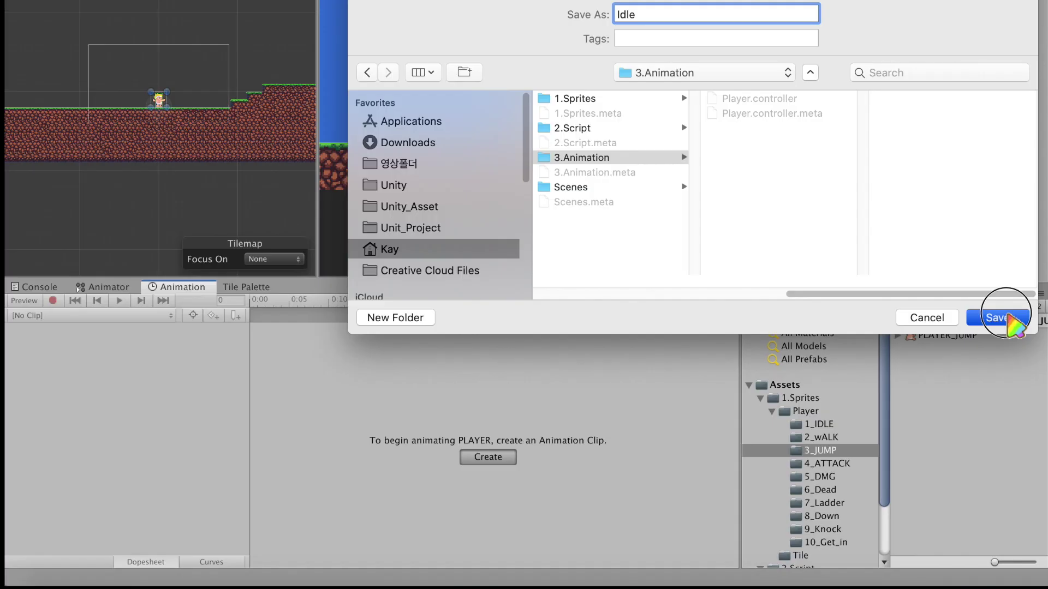
left_click(1001, 316)
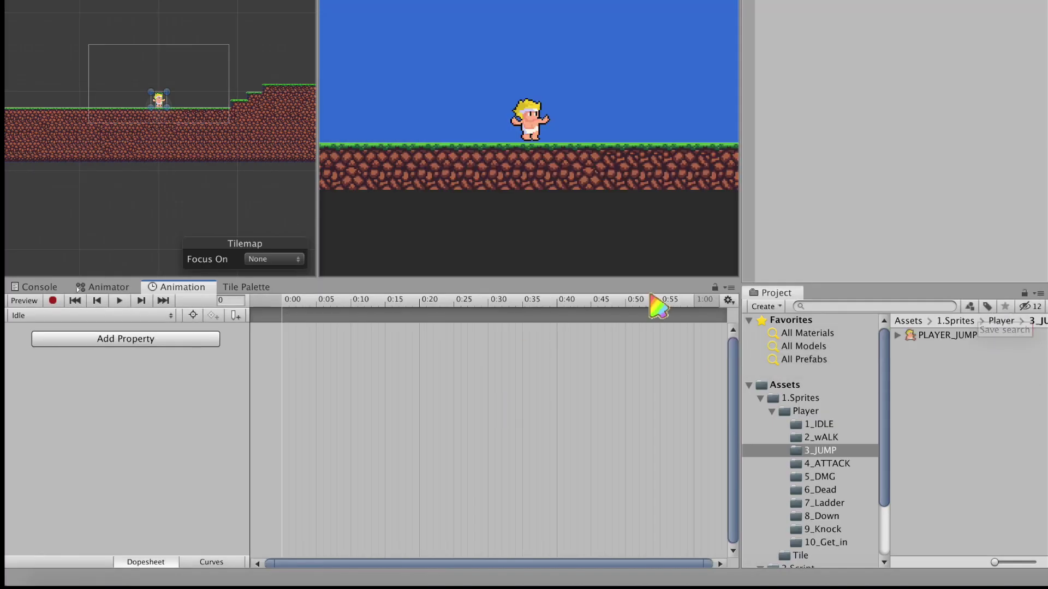
left_click(819, 424)
left_click(896, 338)
- Add the PLAYER_IDLE sprite to the Idle clip with a keyframe at 1:00
left_click(964, 350)
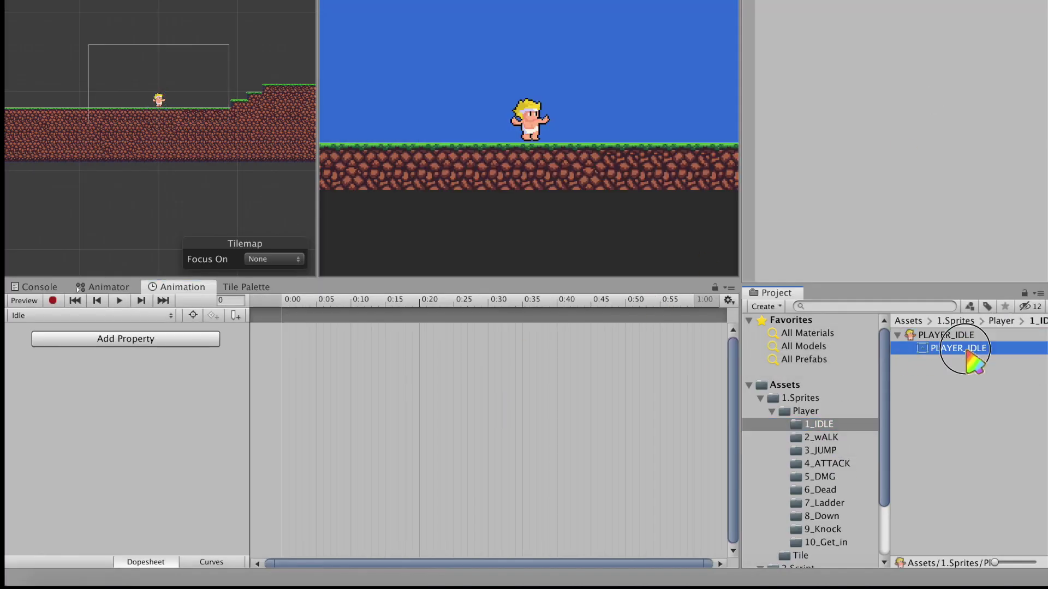
left_click_drag(954, 352, 421, 391)
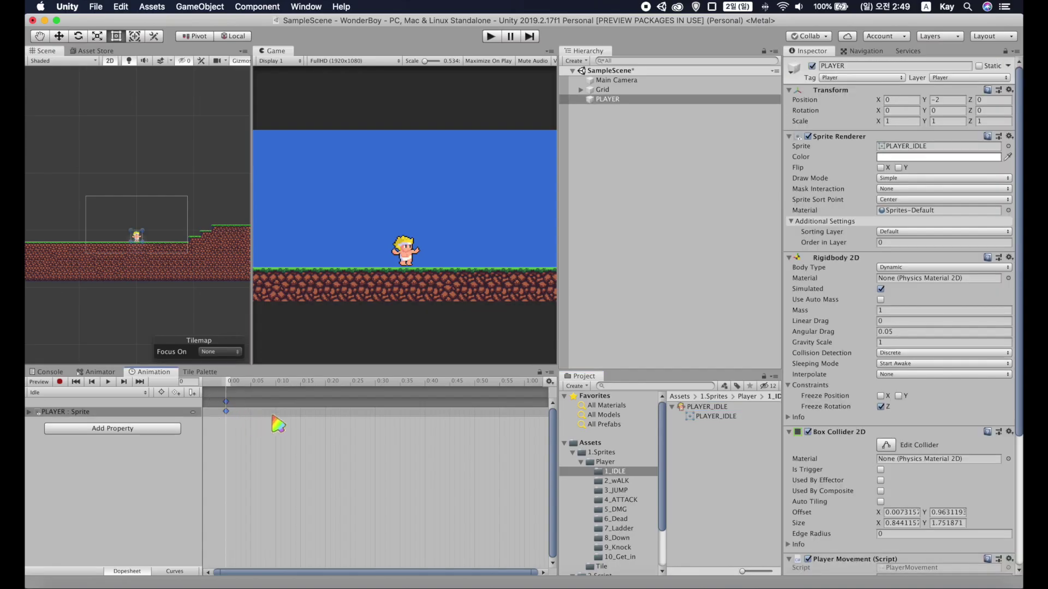
left_click(360, 381)
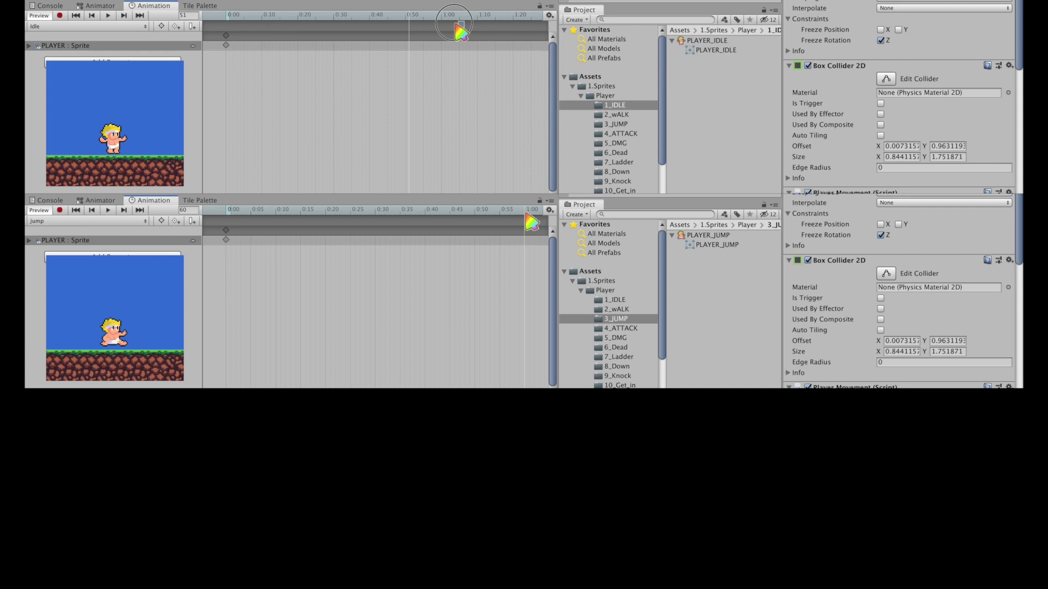
left_click(442, 18)
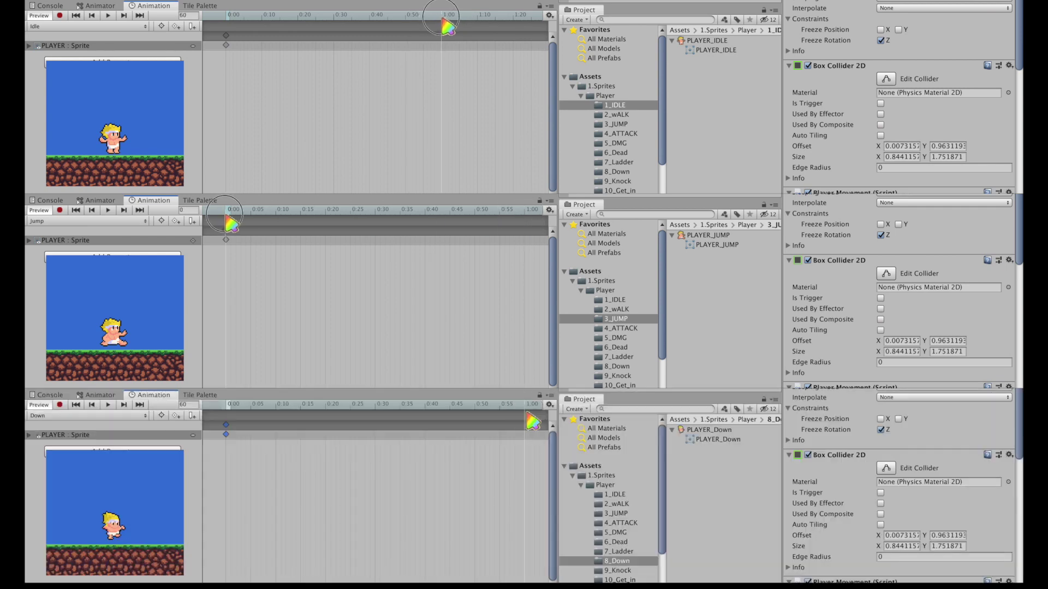
left_click_drag(458, 35, 443, 37)
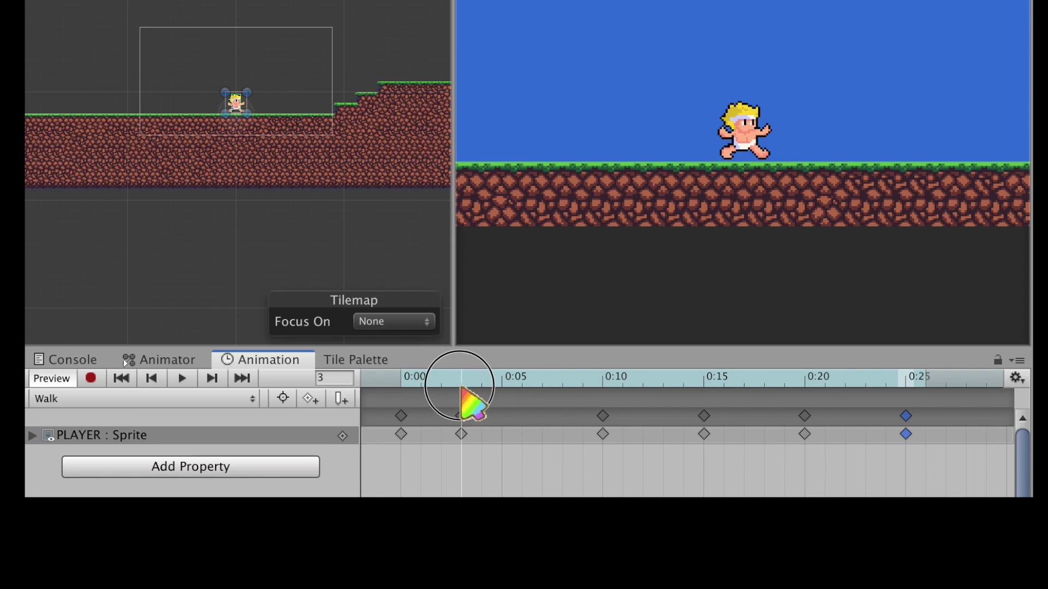
- Step through Walk frames 10, 15, 20 and 25, then Attack frame 10
left_click(598, 387)
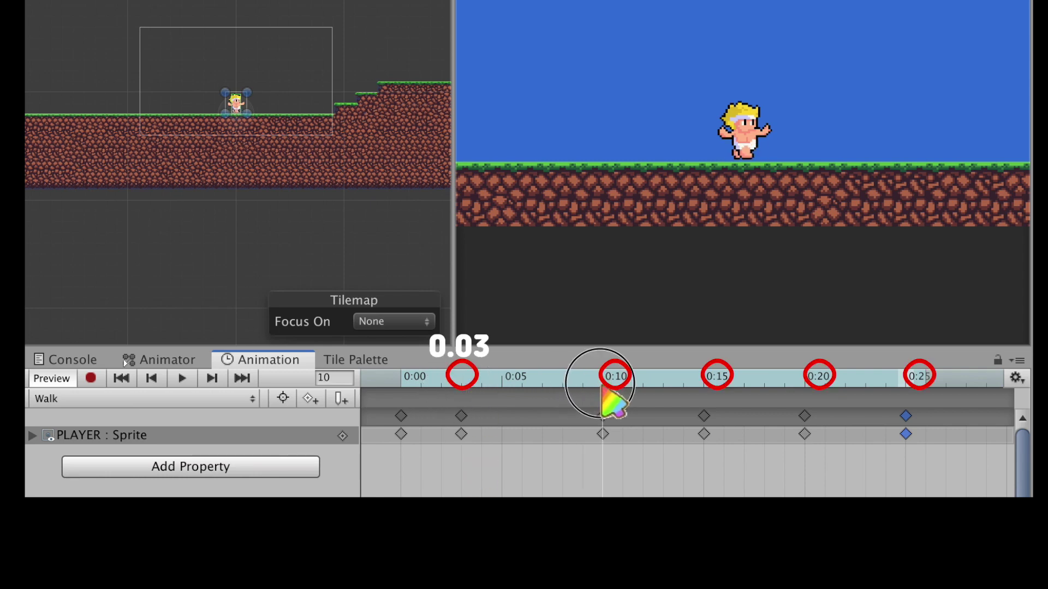
left_click(712, 389)
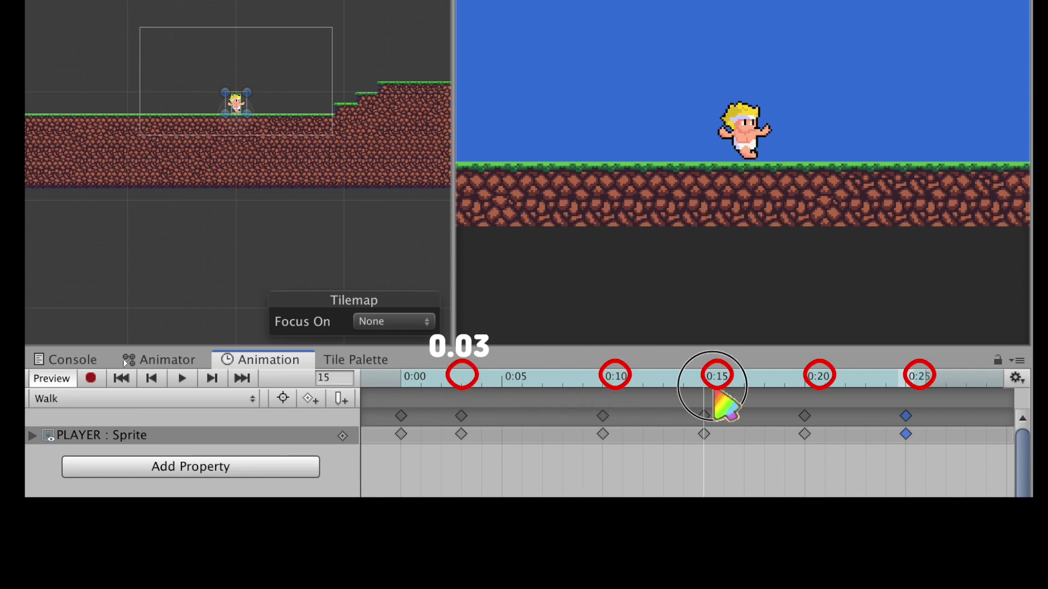
left_click(812, 390)
left_click(913, 391)
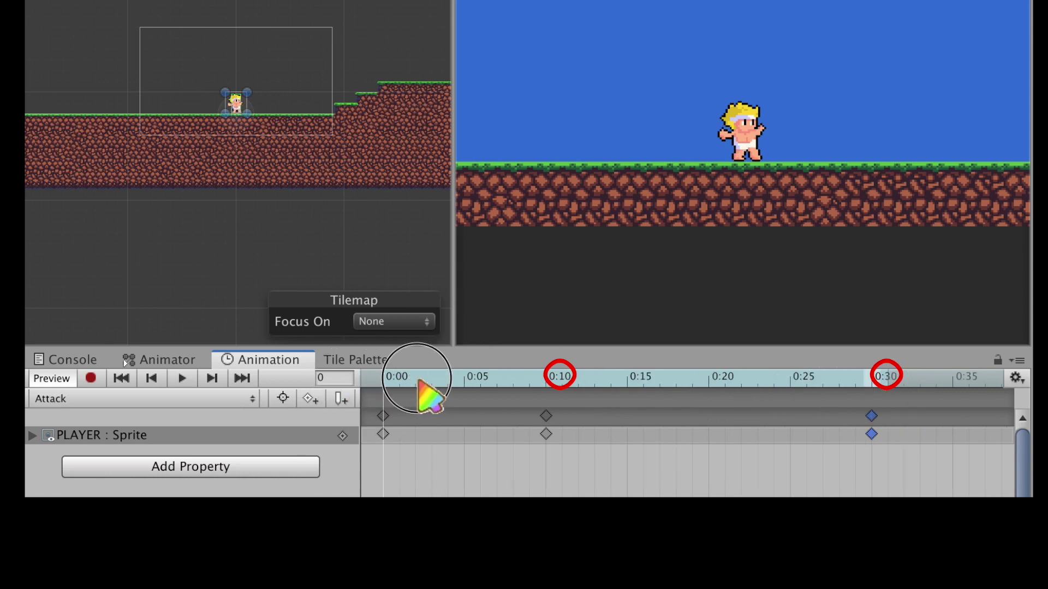
left_click(545, 380)
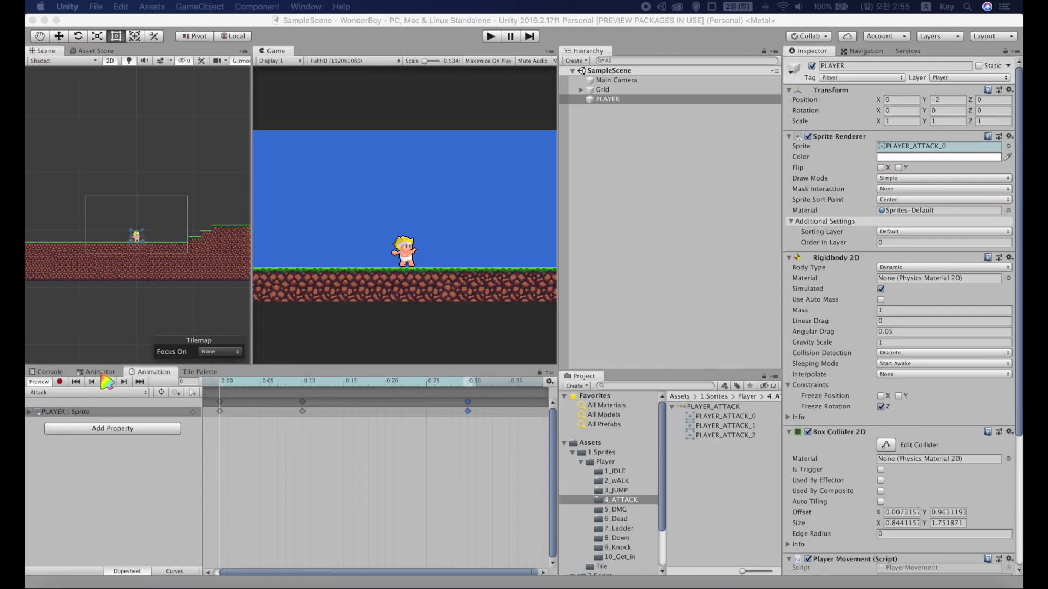
- Add Idle, Jump, Down, Walk and Attack trigger parameters to the Player animator
left_click(101, 372)
left_click(215, 391)
left_click(229, 432)
type("Idle")
left_click(215, 391)
left_click(228, 433)
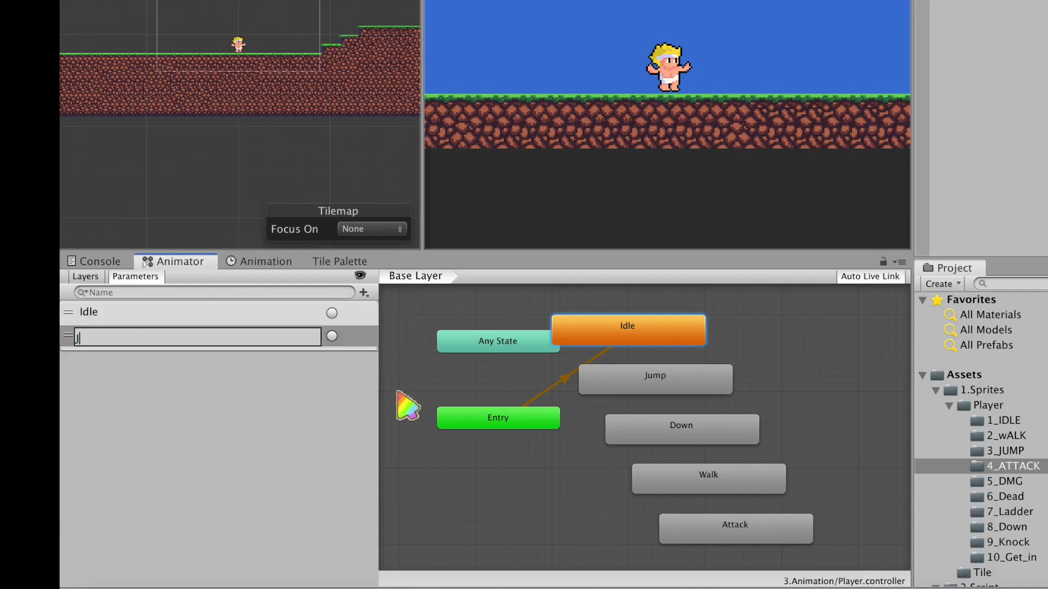
type("ump")
left_click(363, 292)
left_click(382, 358)
type("DownWalkA")
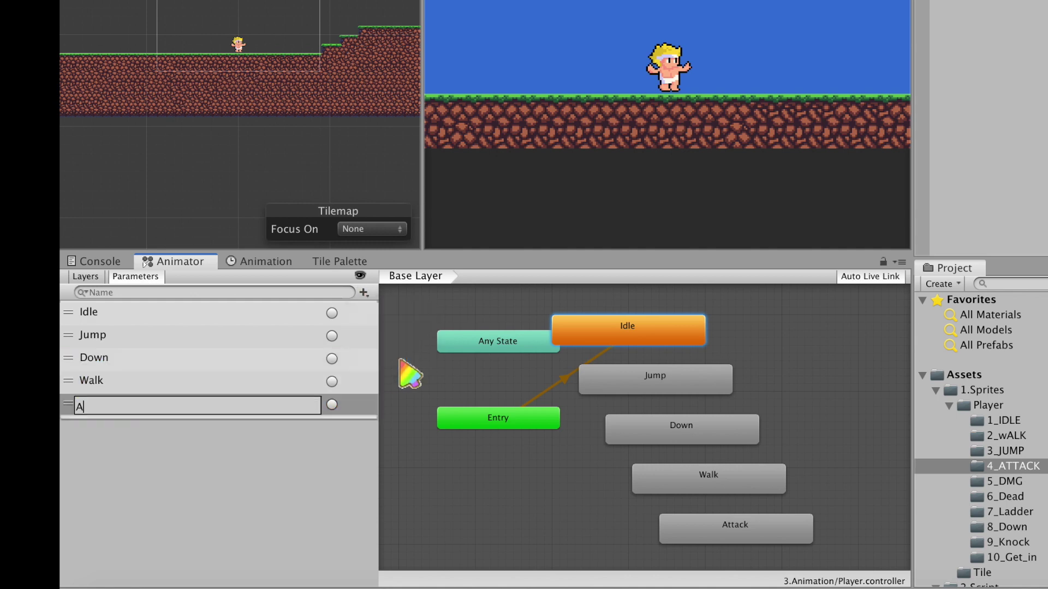
type("ttack")
key("Return")
- Rearrange the Idle, Down, Attack, Jump, Walk states and Exit node into a tidy layout
mouse_move(626, 338)
left_mouse_down()
mouse_move(725, 428)
mouse_move(684, 327)
left_mouse_up()
scroll(819, 450, "up", 2)
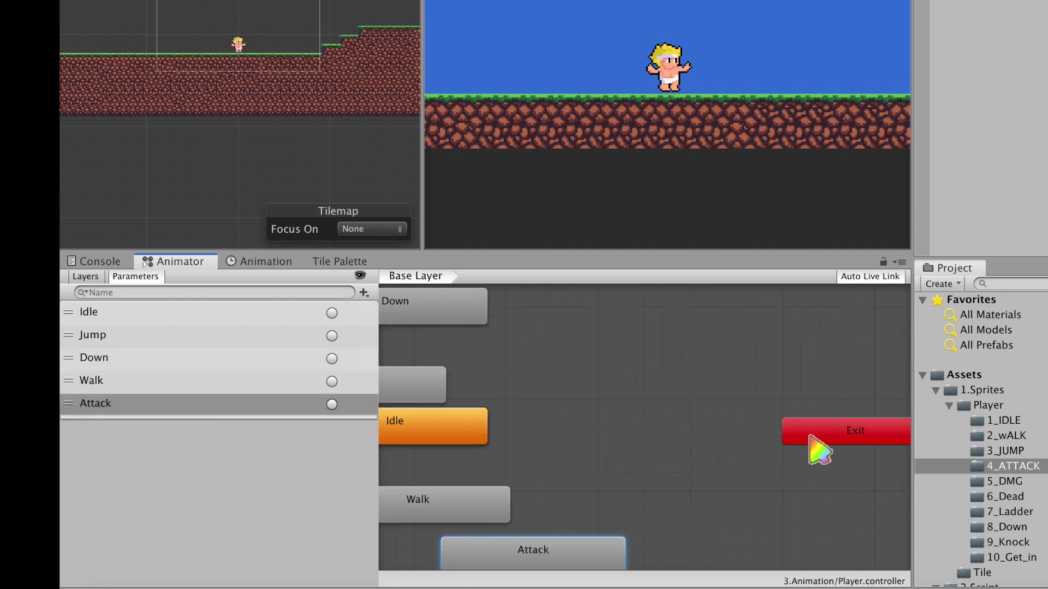
scroll(819, 450, "down", 2)
left_click_drag(641, 521, 694, 499)
left_click_drag(840, 428, 311, 489)
left_click_drag(552, 481, 748, 335)
left_click_drag(508, 397, 857, 419)
left_click_drag(748, 338, 695, 338)
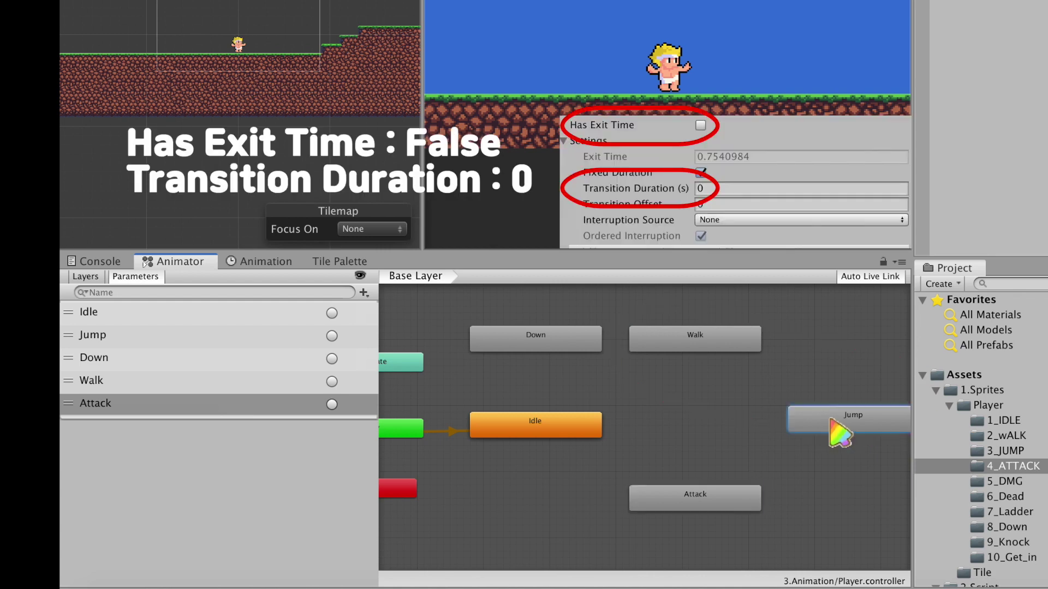
- Make transitions linking Idle with Walk, Jump and Attack, and Jump with Walk
left_click(573, 431)
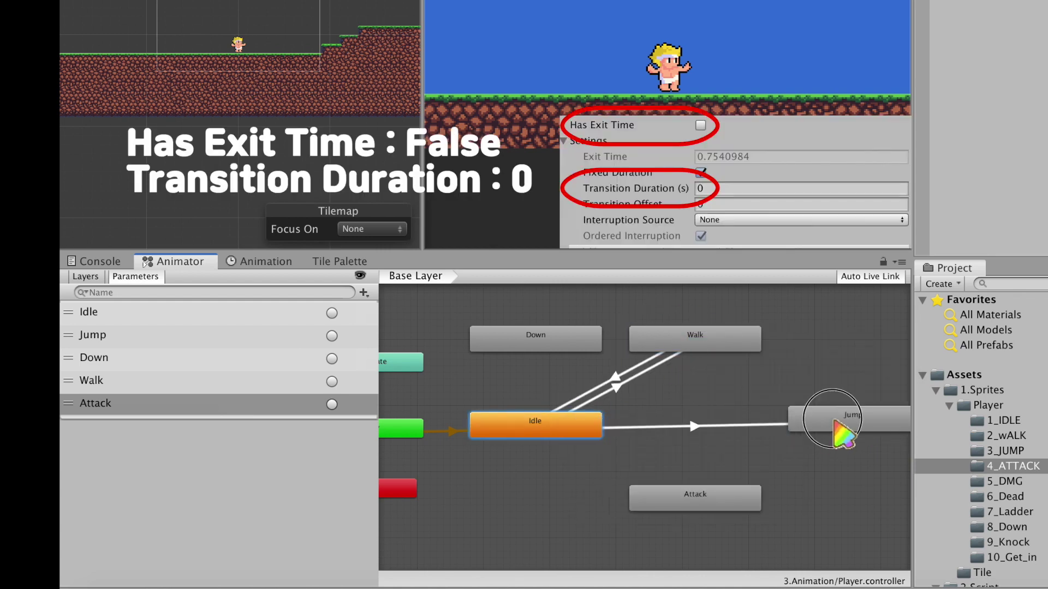
left_click(807, 418)
left_click(693, 498)
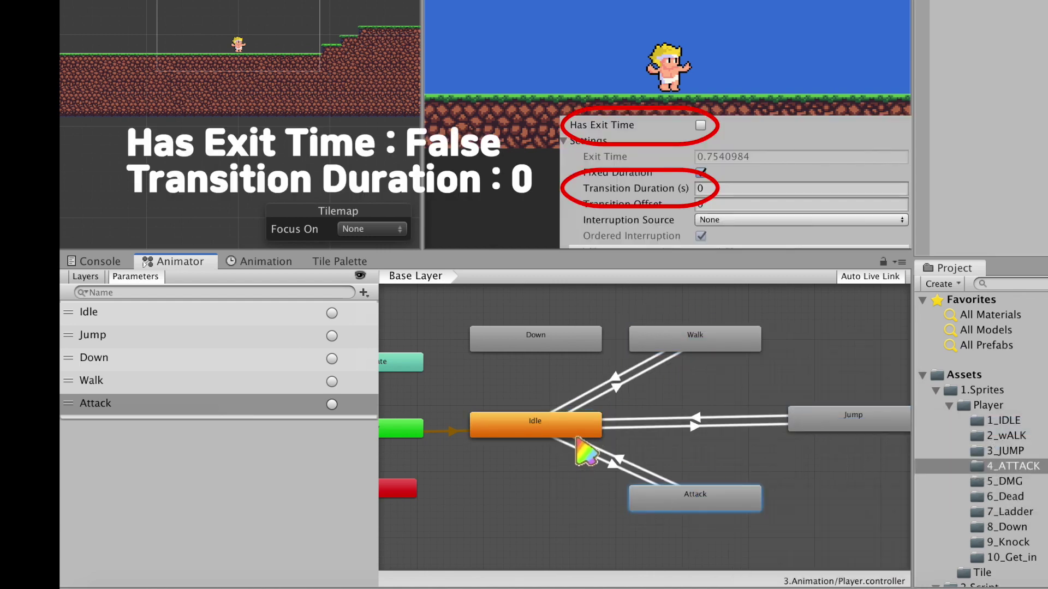
right_click(854, 417)
left_click(873, 398)
left_click(731, 339)
right_click(731, 340)
left_click(753, 346)
left_click(865, 428)
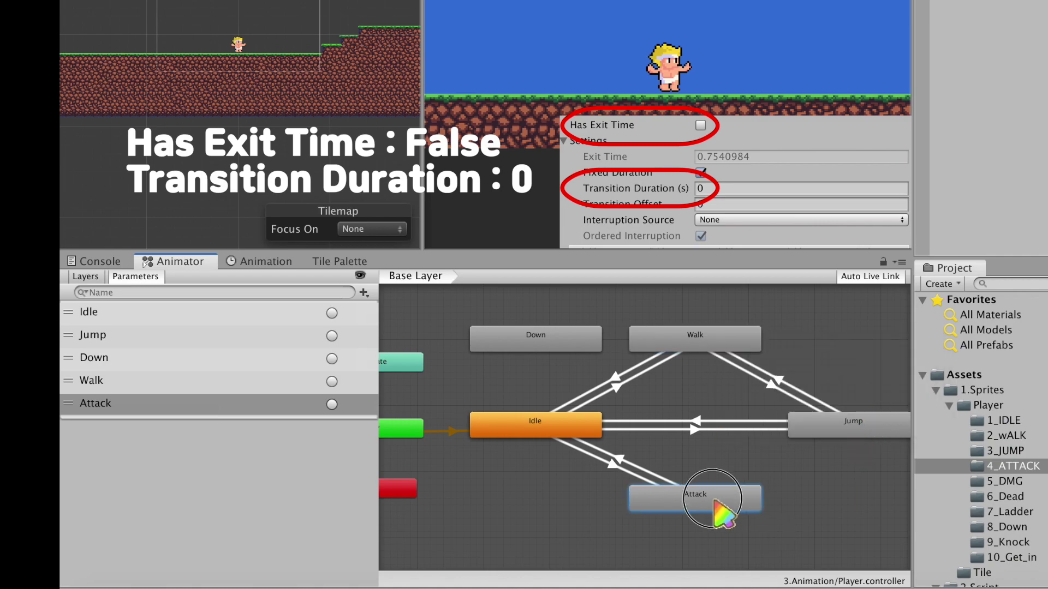
- Give the Attack to Idle transition duration 0 and exit time 1
left_click(633, 474)
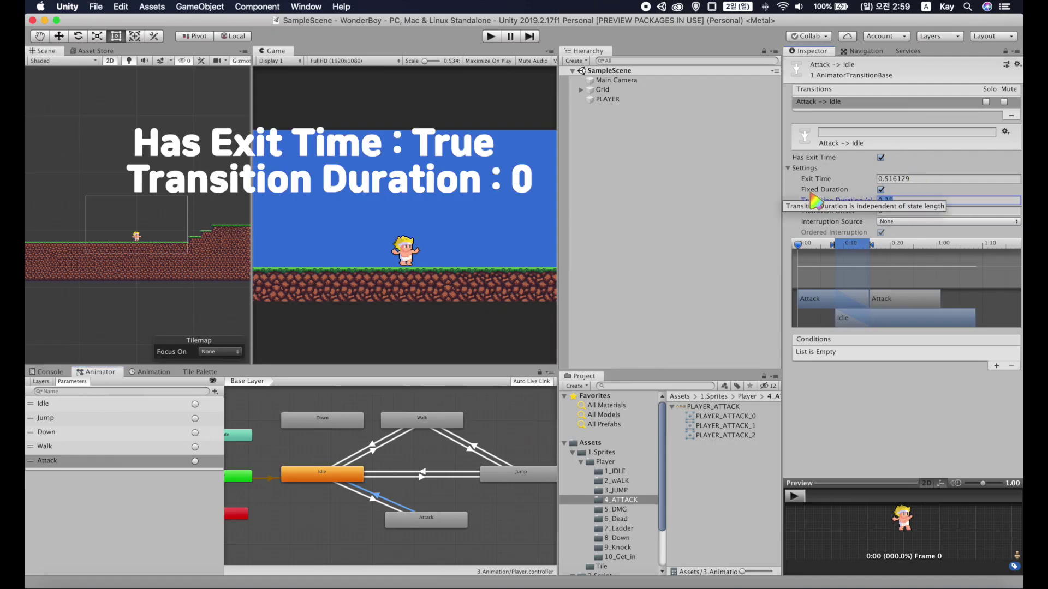
type("0")
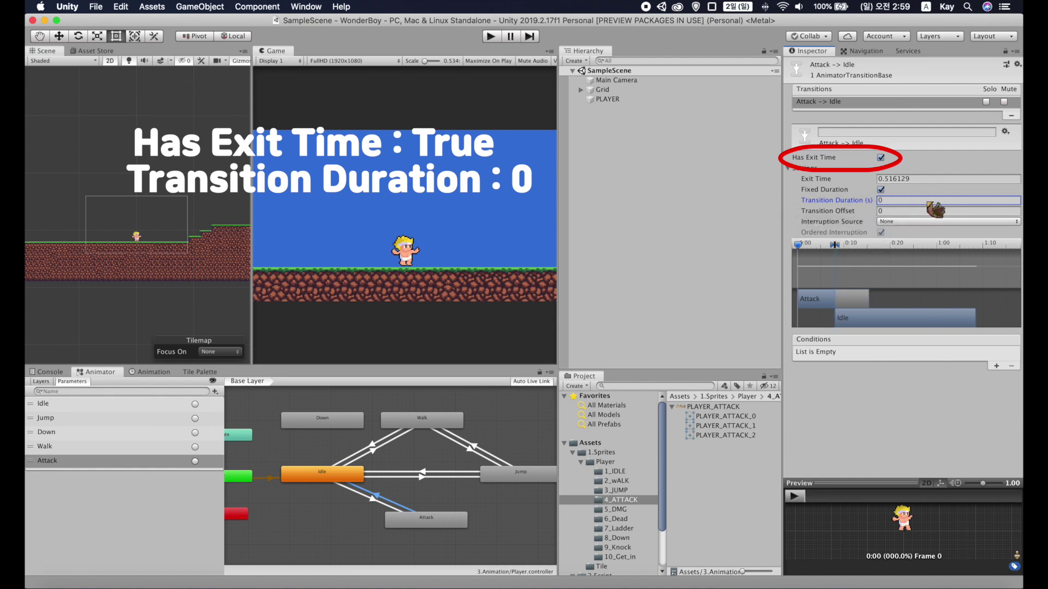
left_click(927, 178)
type("1")
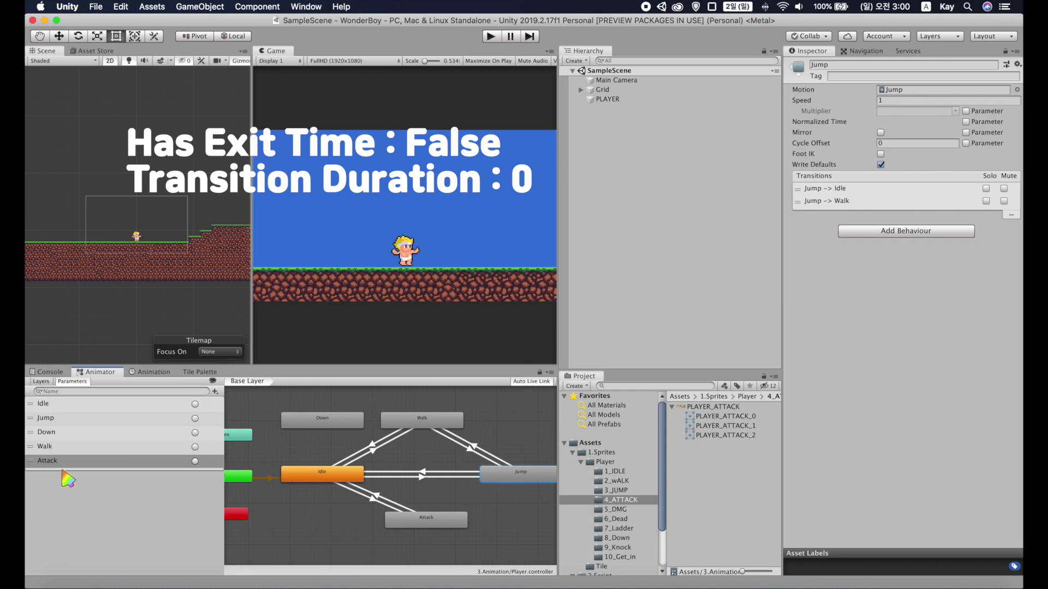
- Add transitions from Down to Walk and Idle, and from Walk to Attack
right_click(355, 420)
left_click(382, 423)
left_click(422, 420)
right_click(433, 421)
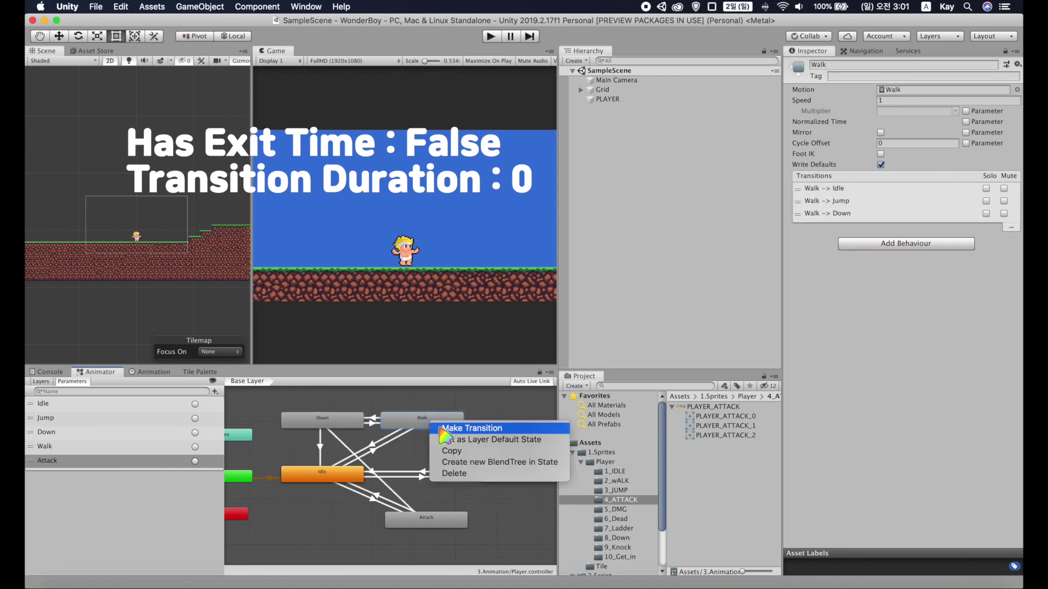
left_click(473, 428)
left_click(437, 515)
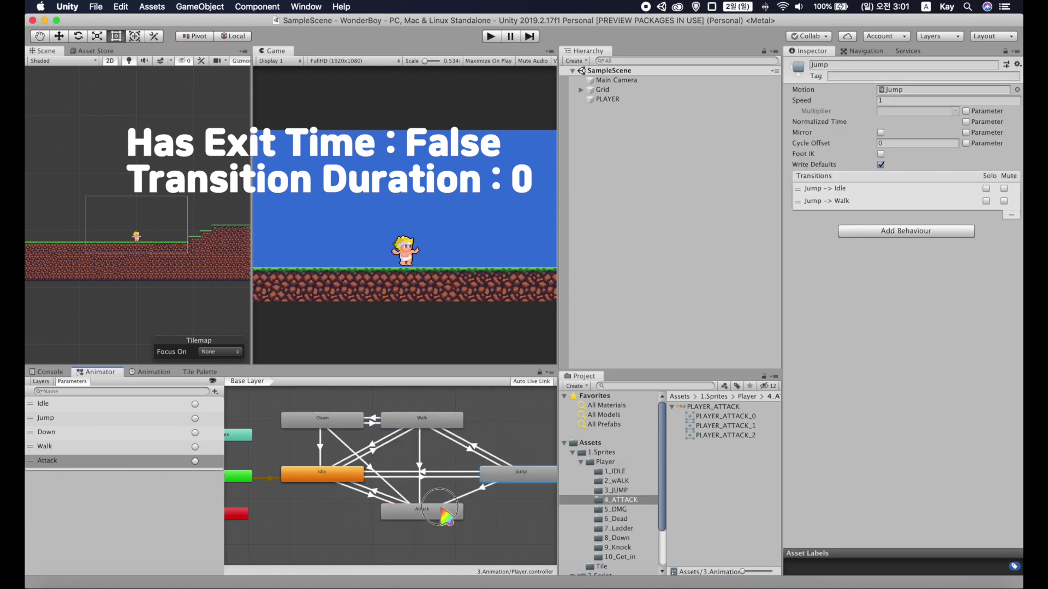
- Make Walk to Down skip exit time and fire on the Down trigger
left_click(360, 424)
left_click(881, 157)
left_click(788, 168)
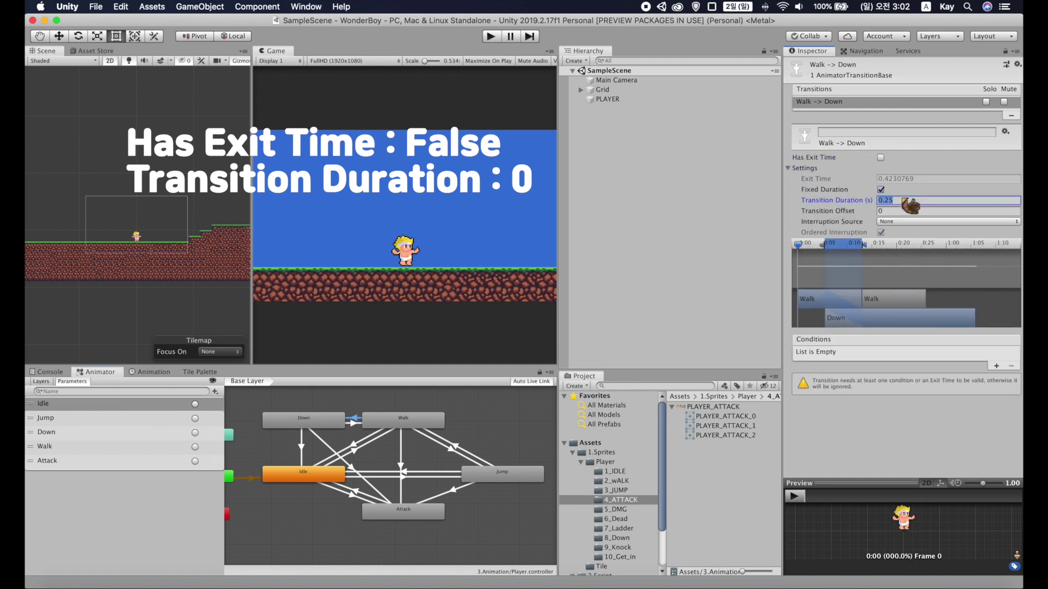
left_click(996, 365)
left_click(854, 353)
left_click(824, 412)
- Make Down to Walk instant with no exit time on the Walk trigger, then playtest Down
left_click(352, 423)
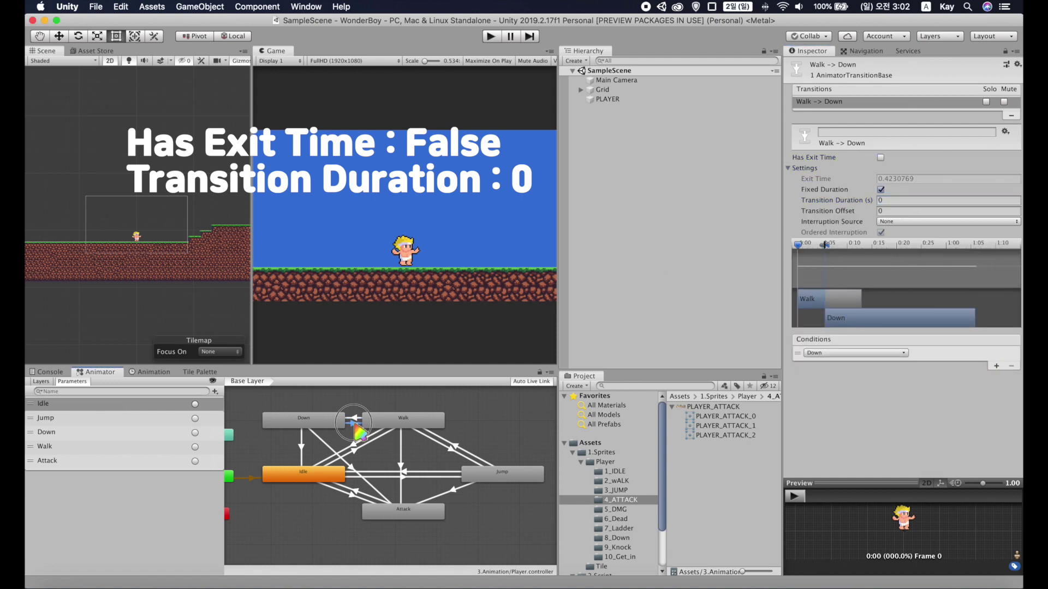
left_click(880, 157)
left_click(894, 200)
left_click(997, 366)
left_click(854, 353)
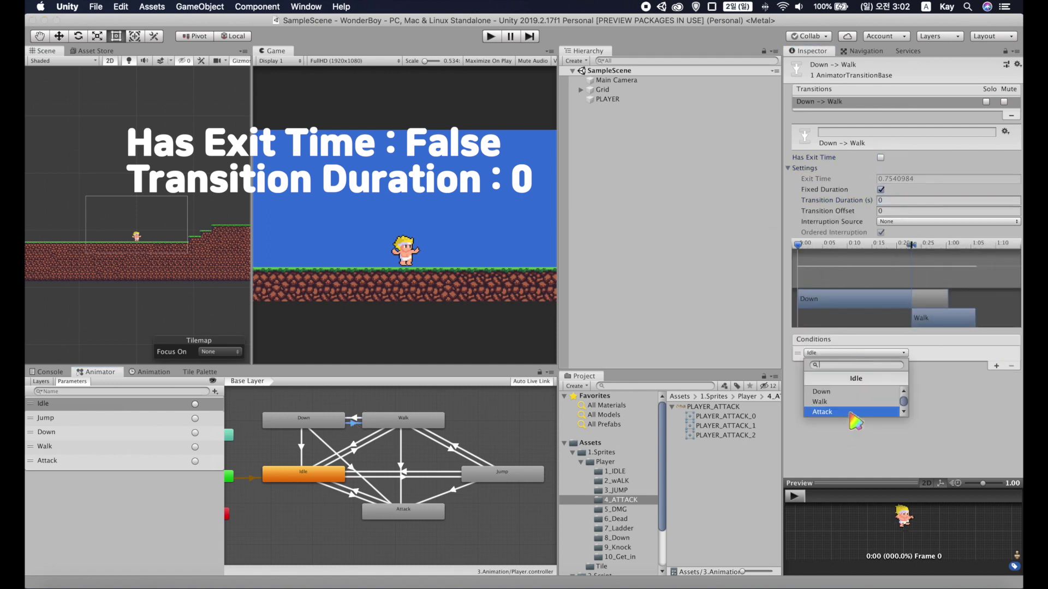
left_click(820, 402)
left_click(490, 36)
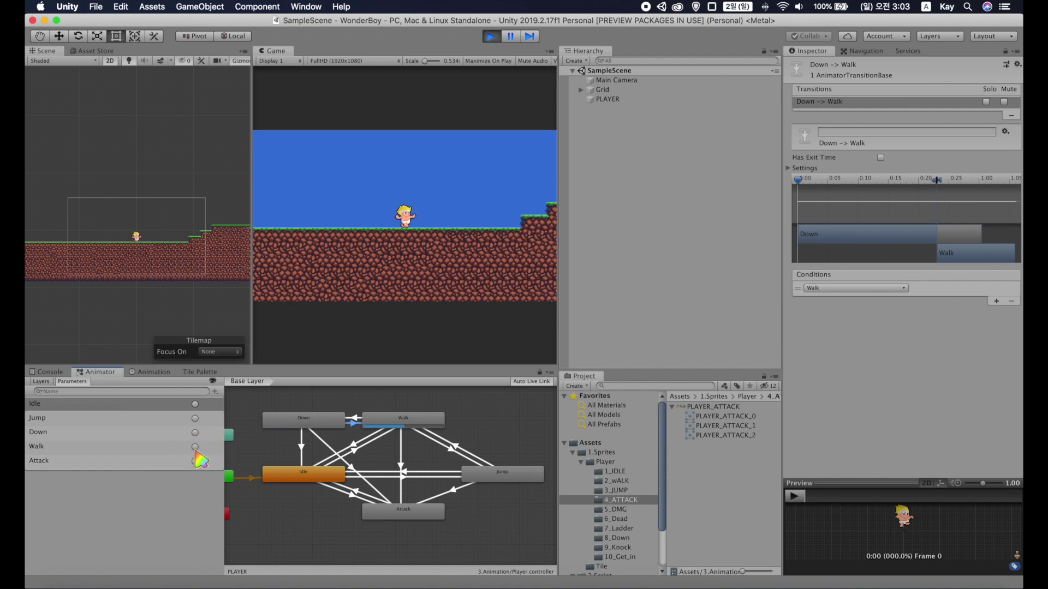
left_click(195, 434)
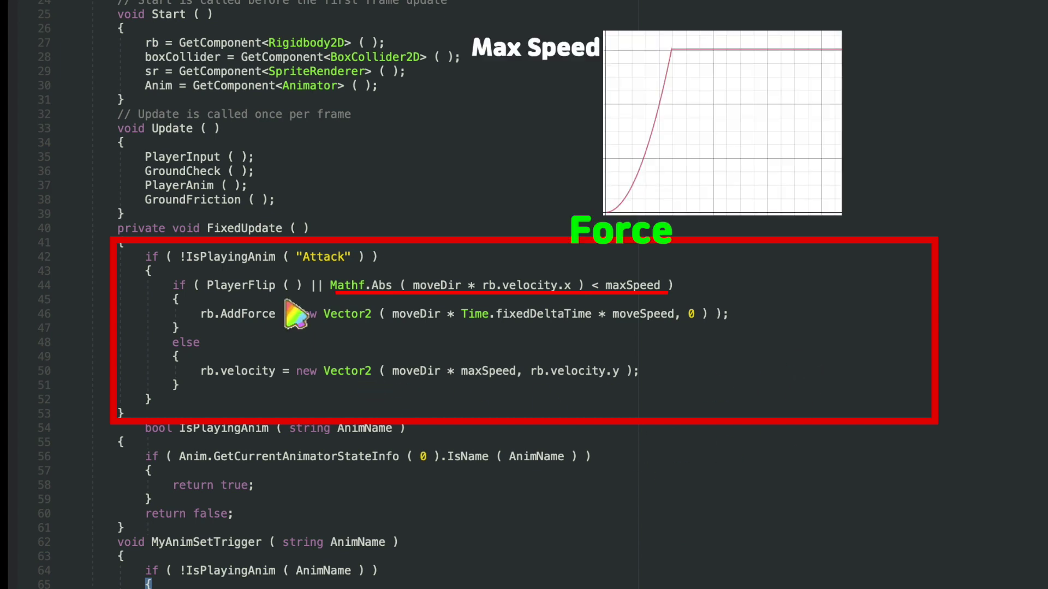
double_click(234, 315)
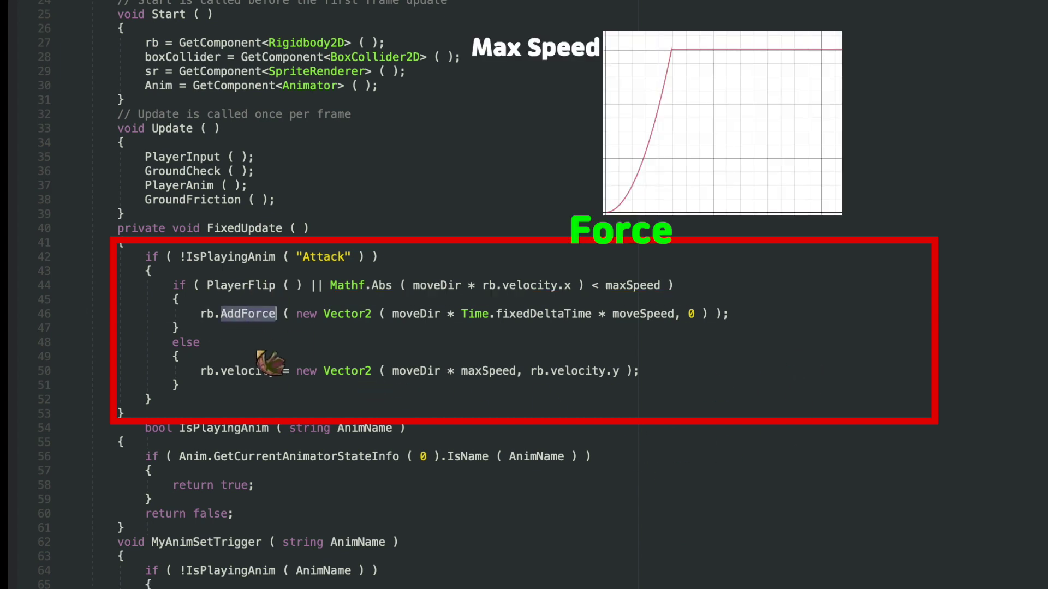
left_click(253, 372)
left_click(298, 401)
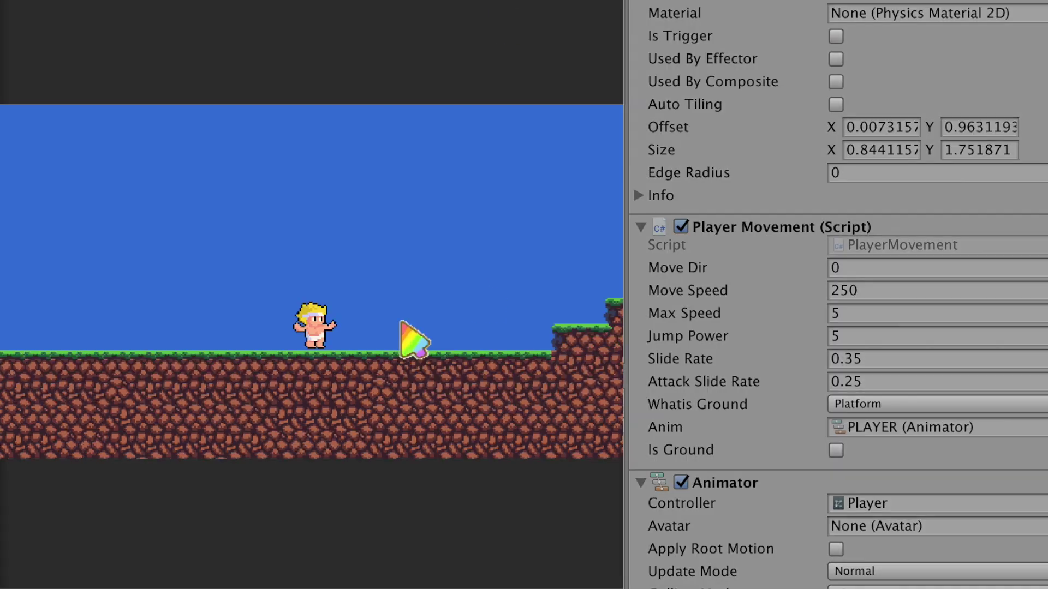
- Run and jump in play mode, then raise PLAYER's Move Speed to 5000
key("Right")
key("space")
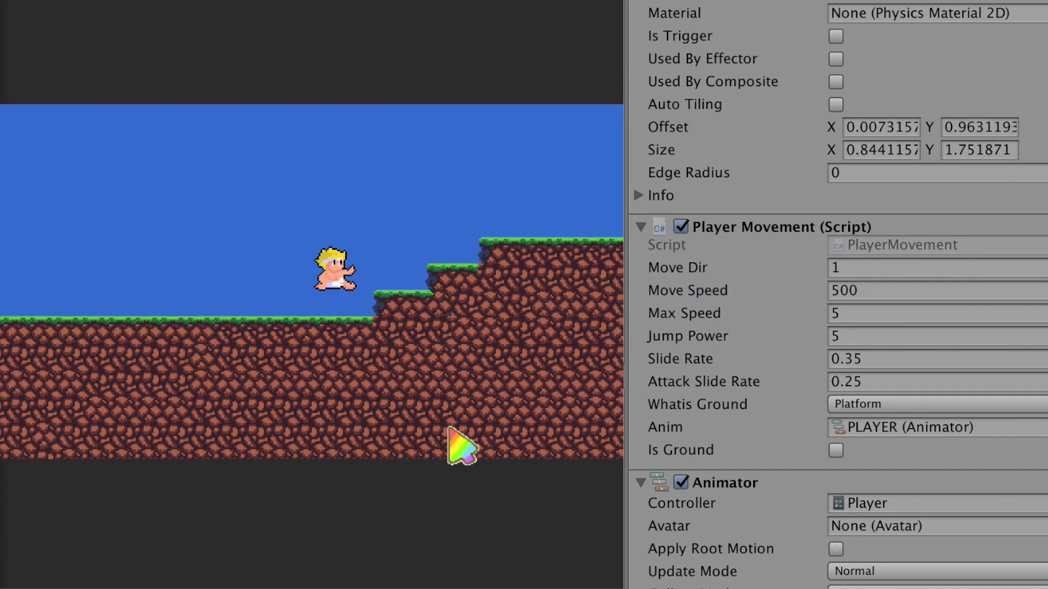
key("space")
left_click(928, 290)
type("5000")
key("Return")
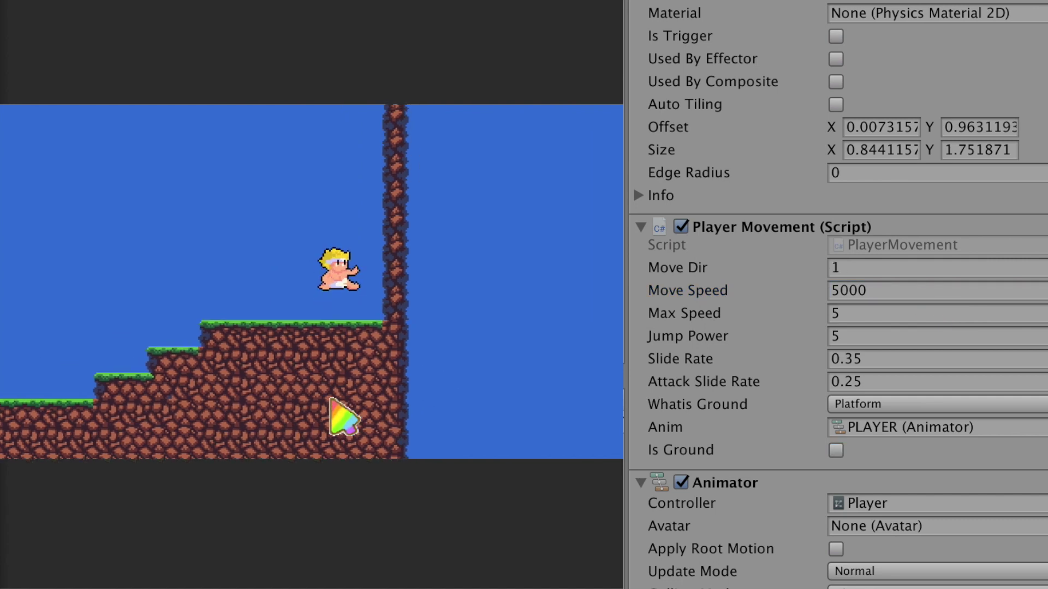
- Playtest the faster movement by running left and right and jumping against the wall
key("Left")
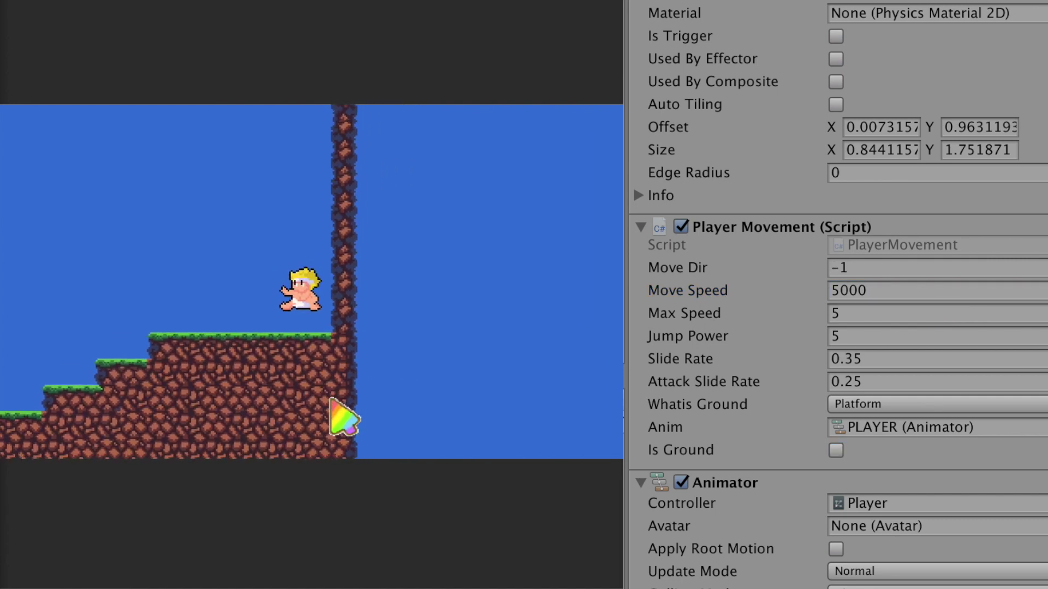
key("Right")
key("space")
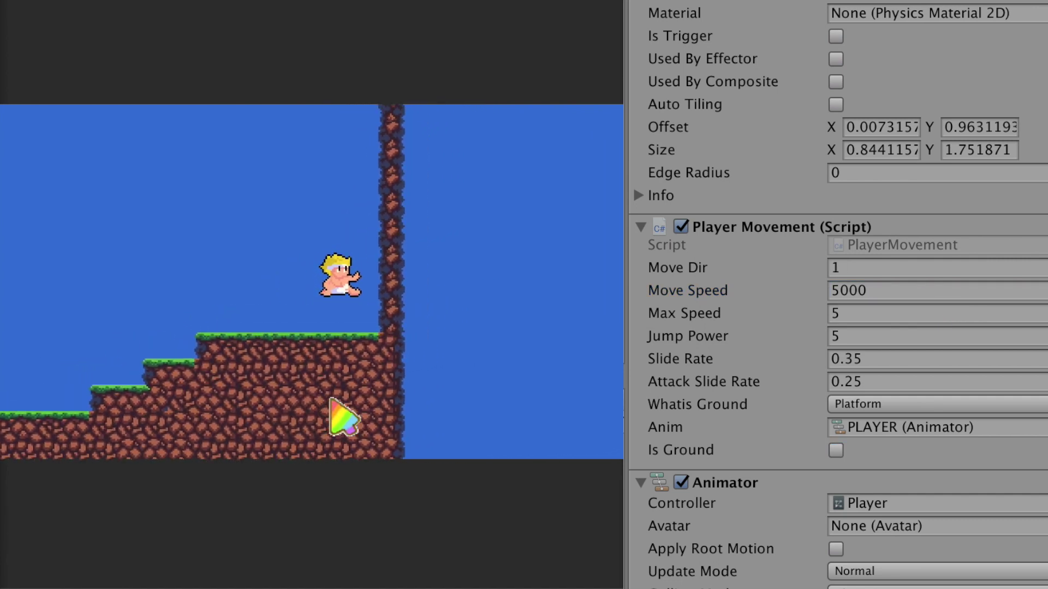
key("Right")
key("space")
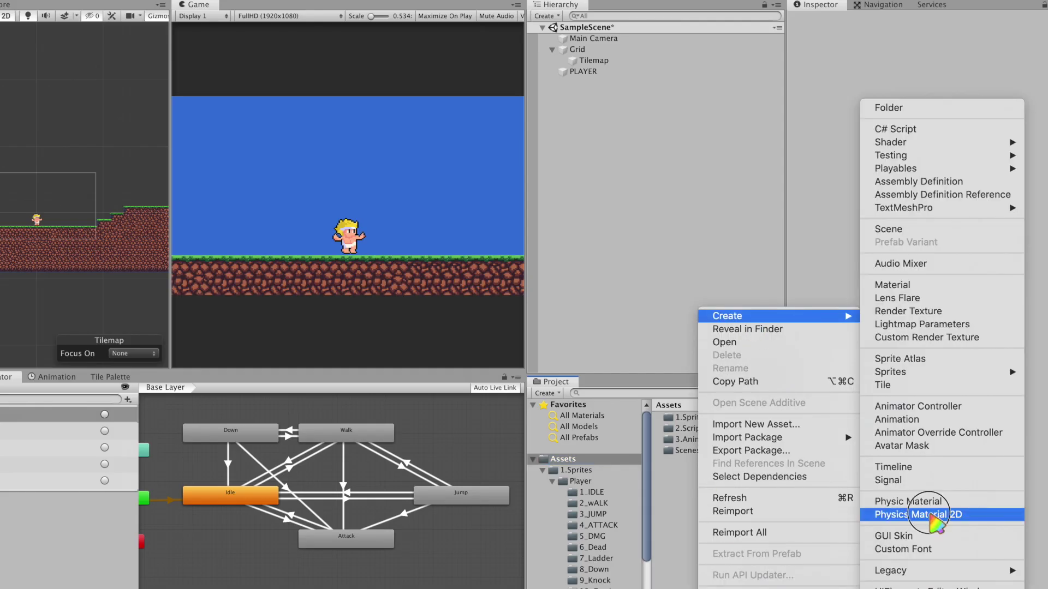
- Create a 2D physics material named Platform
left_click(930, 516)
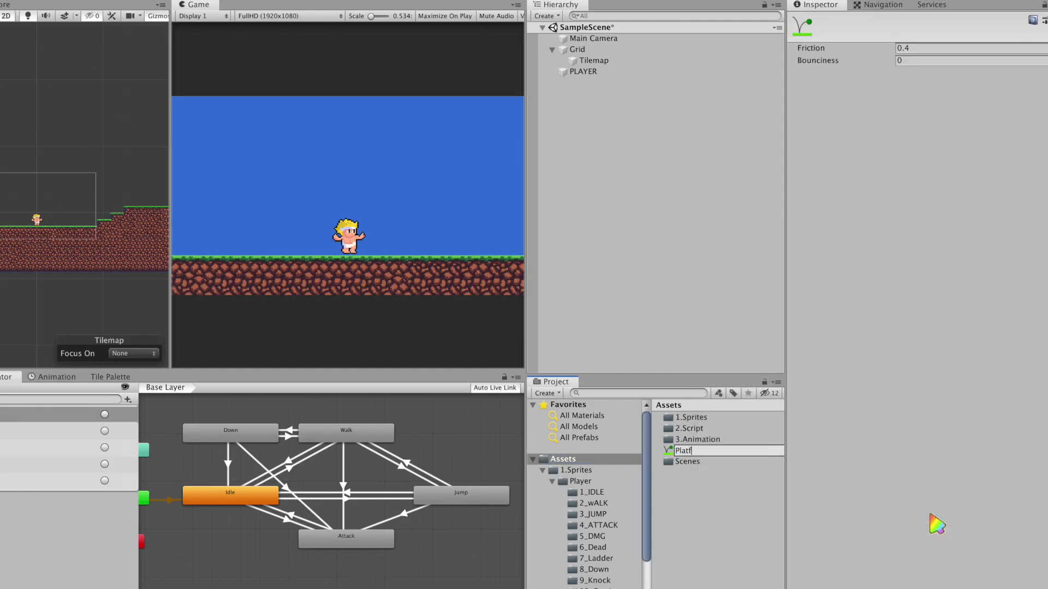
type("Platform")
key("Return")
left_click(927, 49)
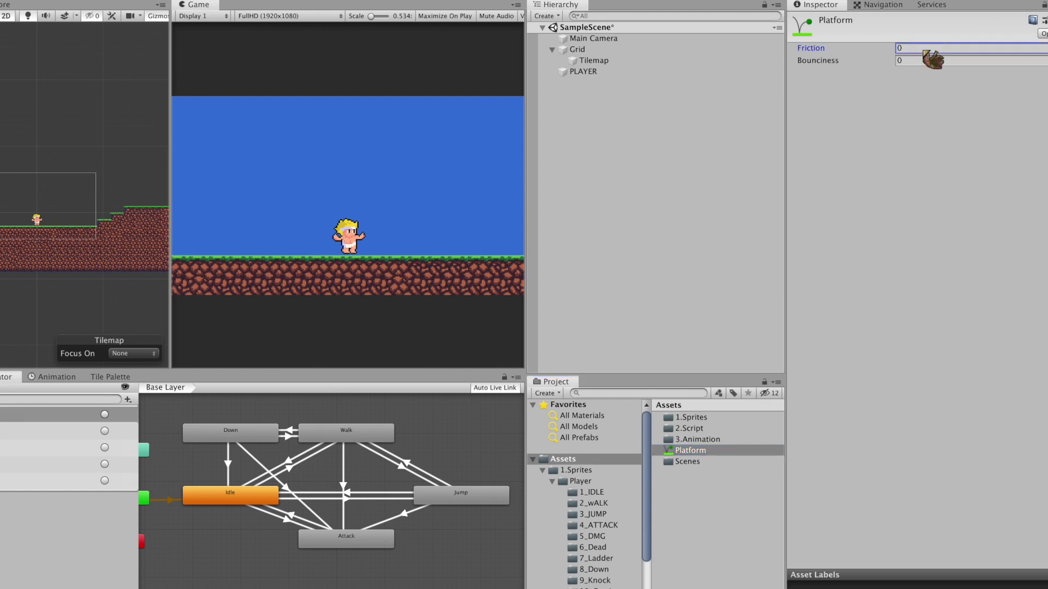
- Assign Platform to the Tilemap's Rigidbody 2D material, then run right and jump up the steps
left_click(594, 61)
left_click_drag(690, 451, 966, 436)
key("Right")
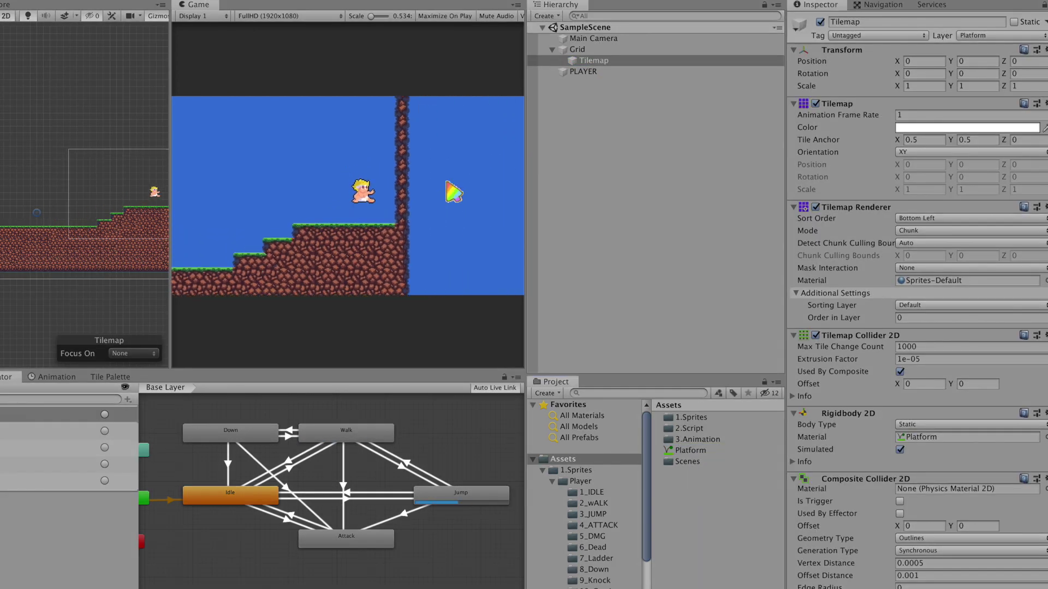
key("space")
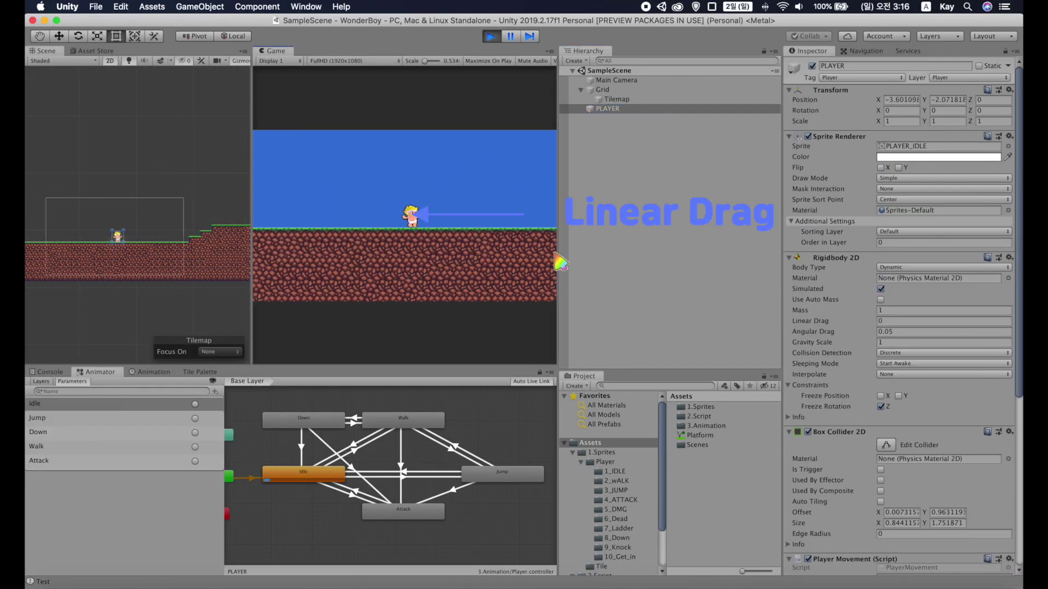
- Set the player's Linear Drag to 0.5 and test walking left and jumping
left_click(943, 321)
type("0.5")
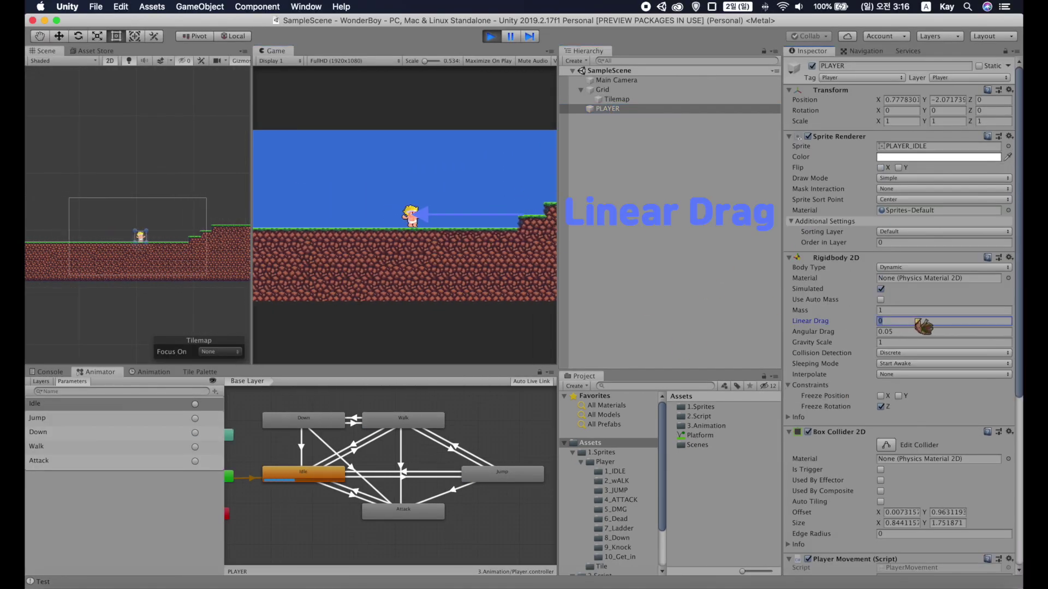
left_click(466, 267)
key("Left")
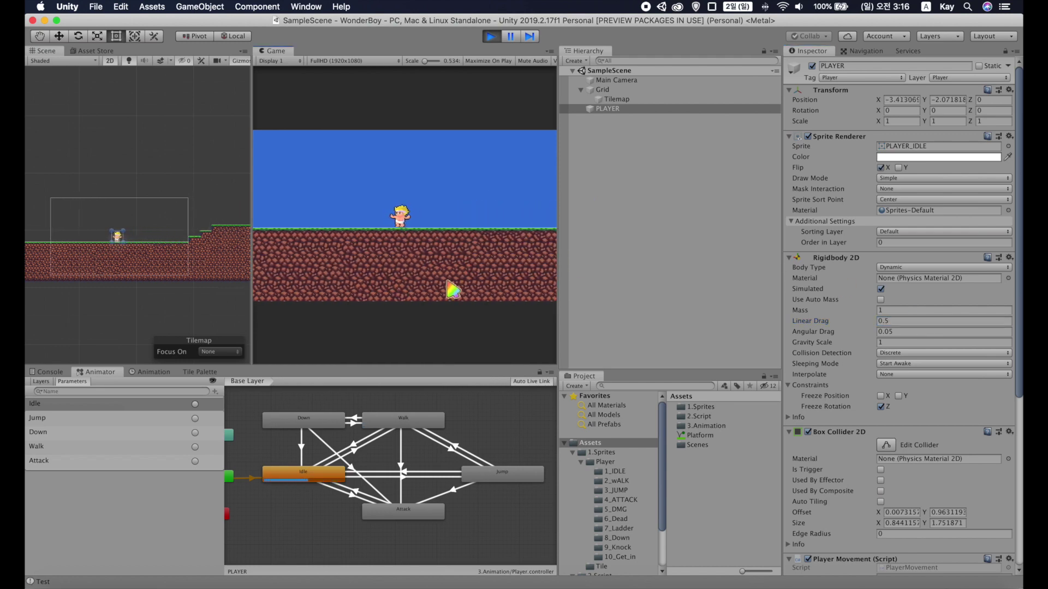
key("space")
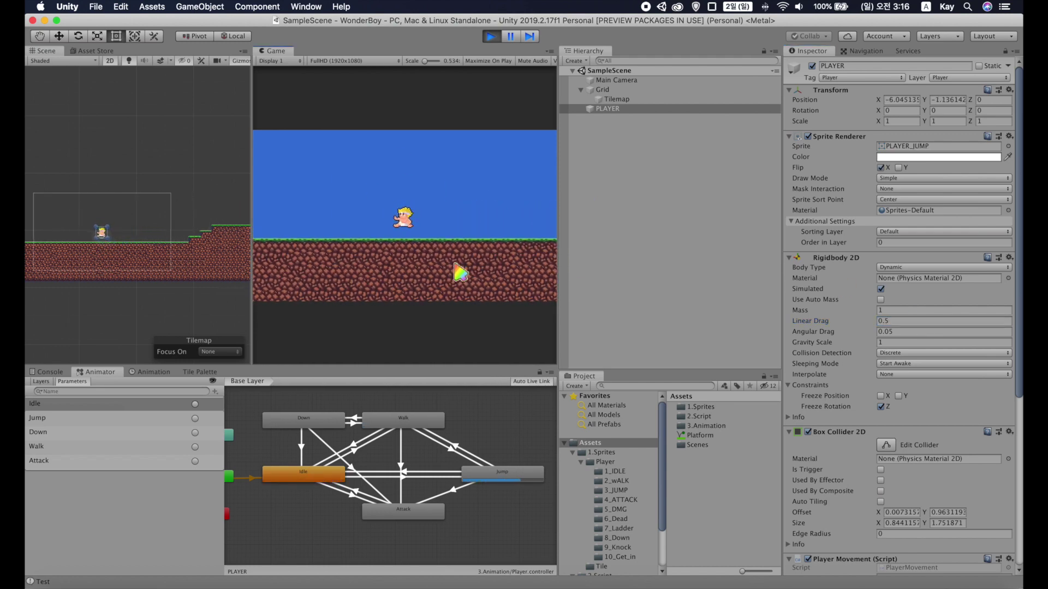
- Try Linear Drag 0.1 while running right, then stop play and reset Linear Drag to 0
left_click(906, 322)
type("0.1")
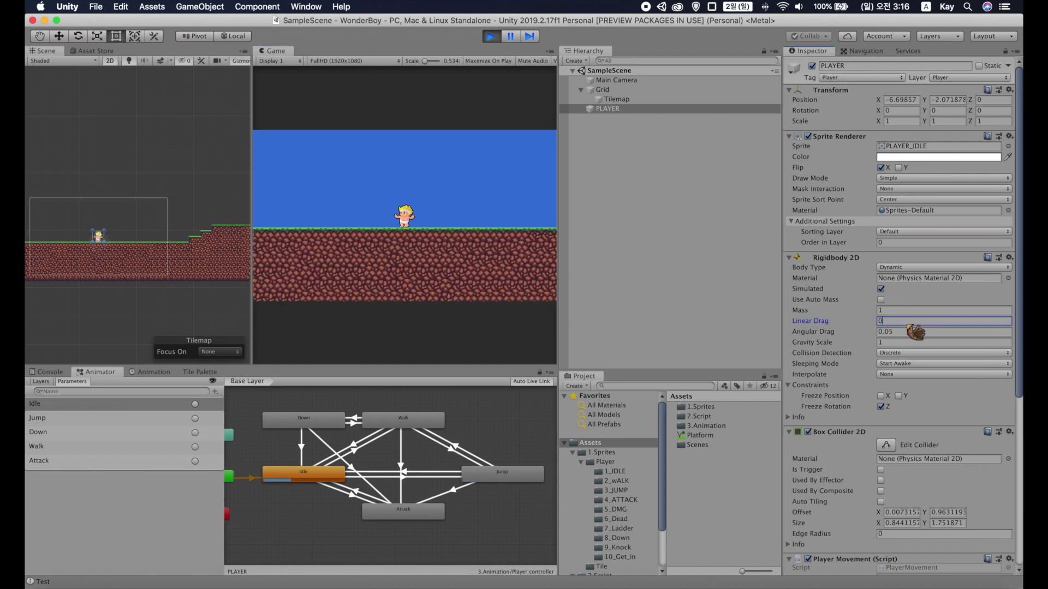
left_click(483, 318)
key("Right")
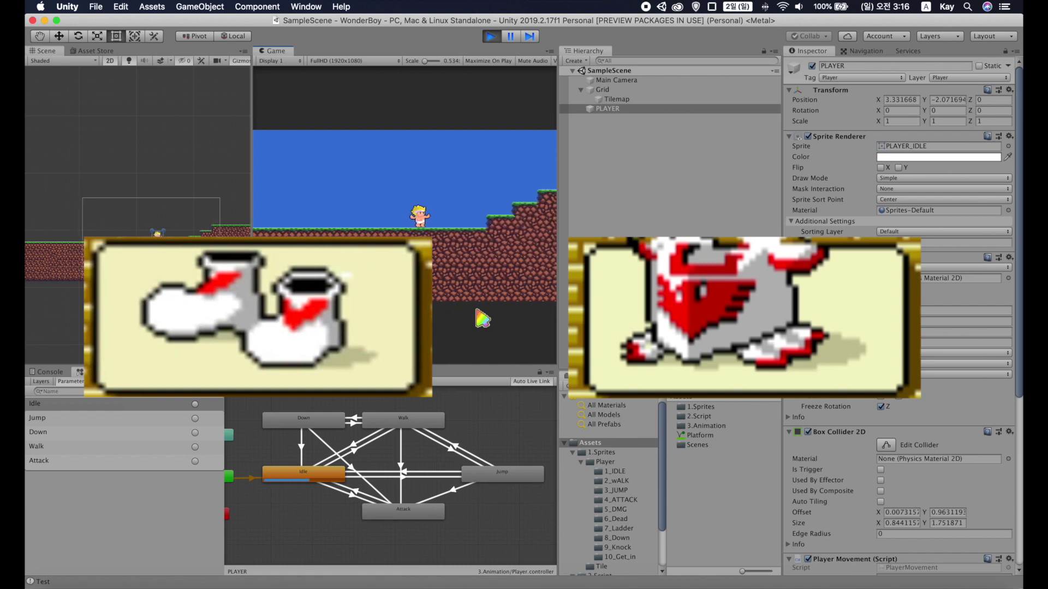
left_click(490, 36)
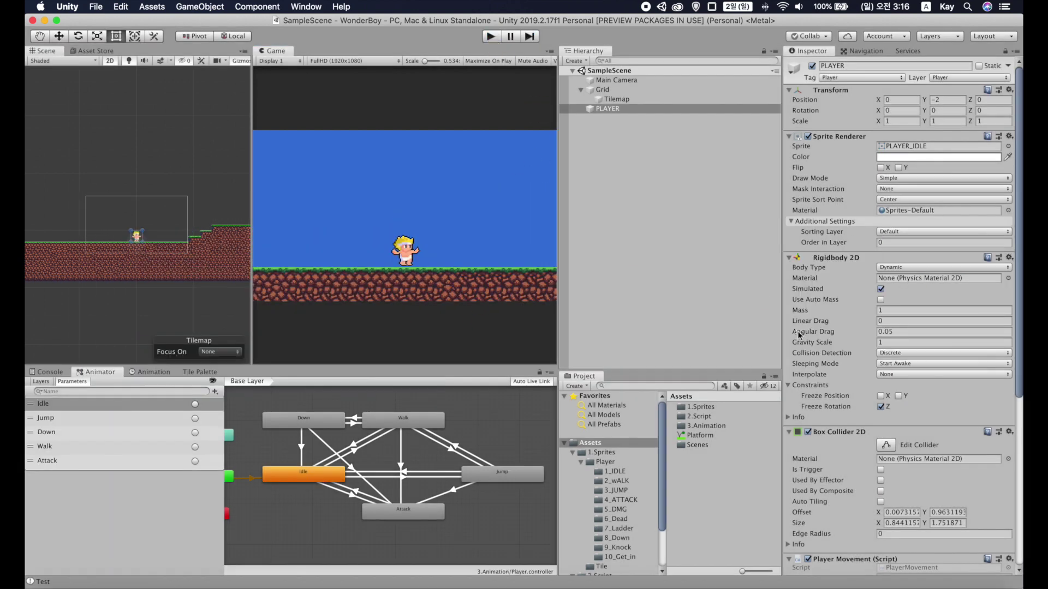
left_click(901, 322)
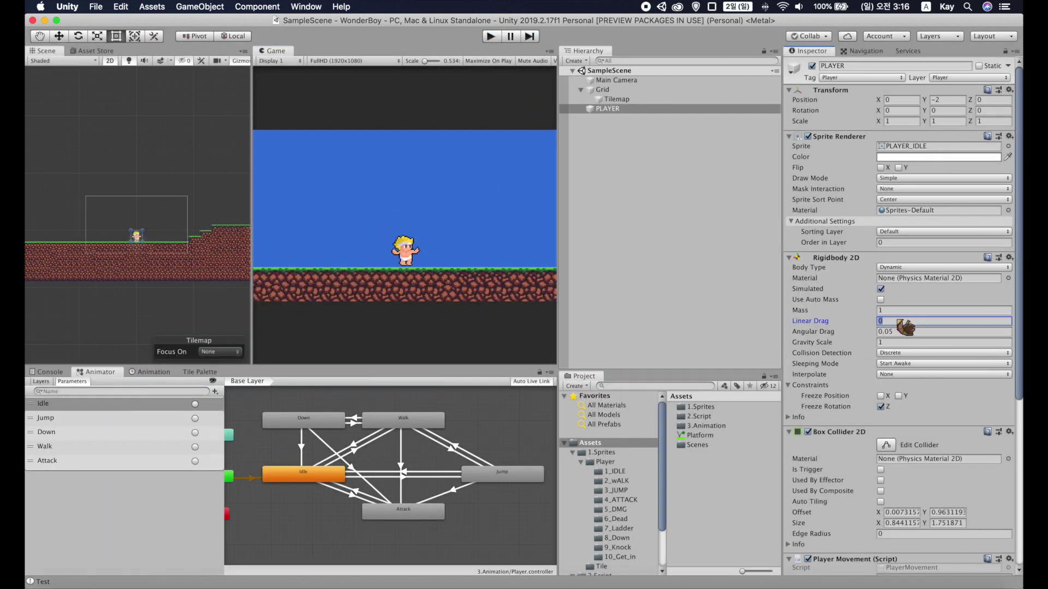
- Finish the Rigidbody 2D edits, leaving Linear Drag at 0
left_click(455, 327)
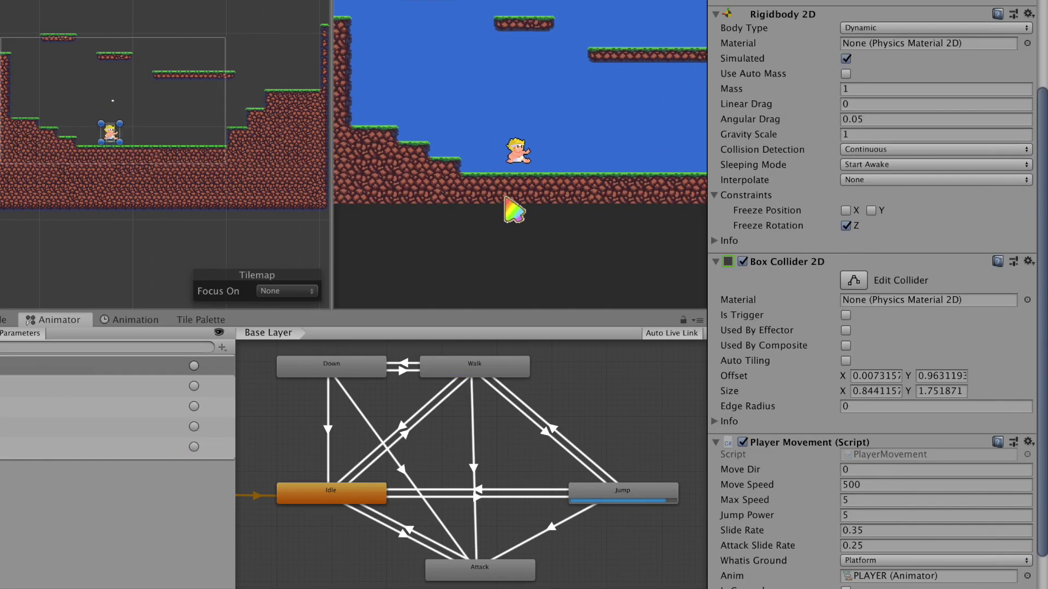
- Test jumping and walking, then set the player's Mass to 10 and Gravity Scale to 5
key("space")
key("Right")
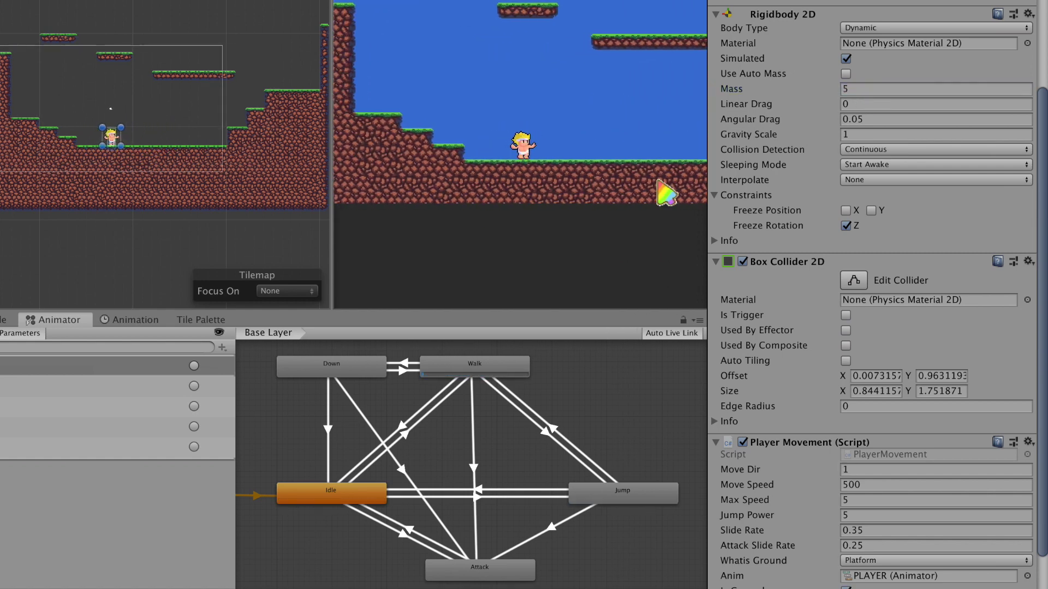
key("Left")
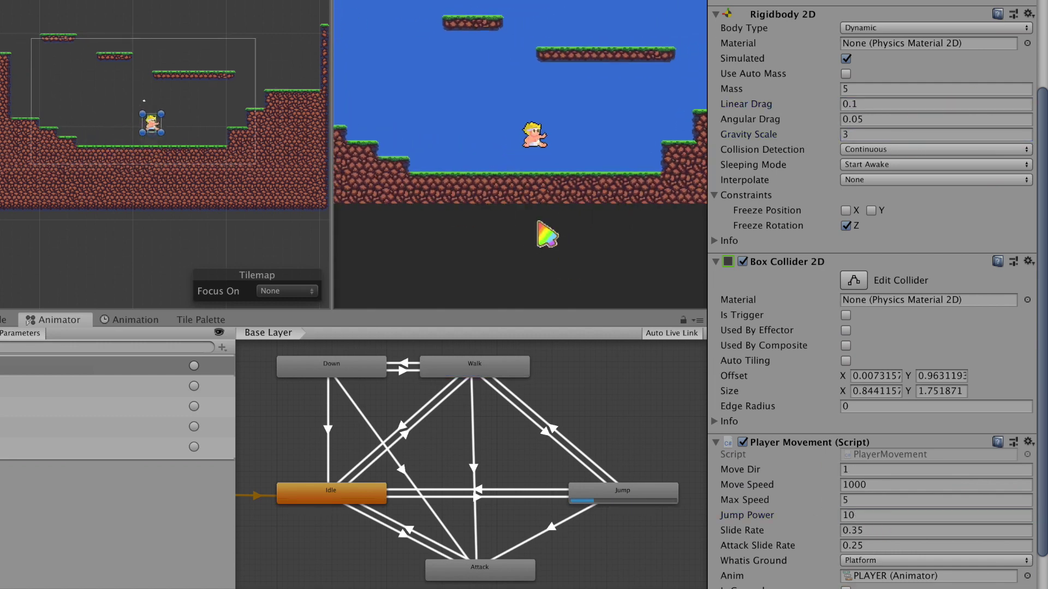
left_click(873, 88)
type("10")
key("Return")
type("5")
key("Return")
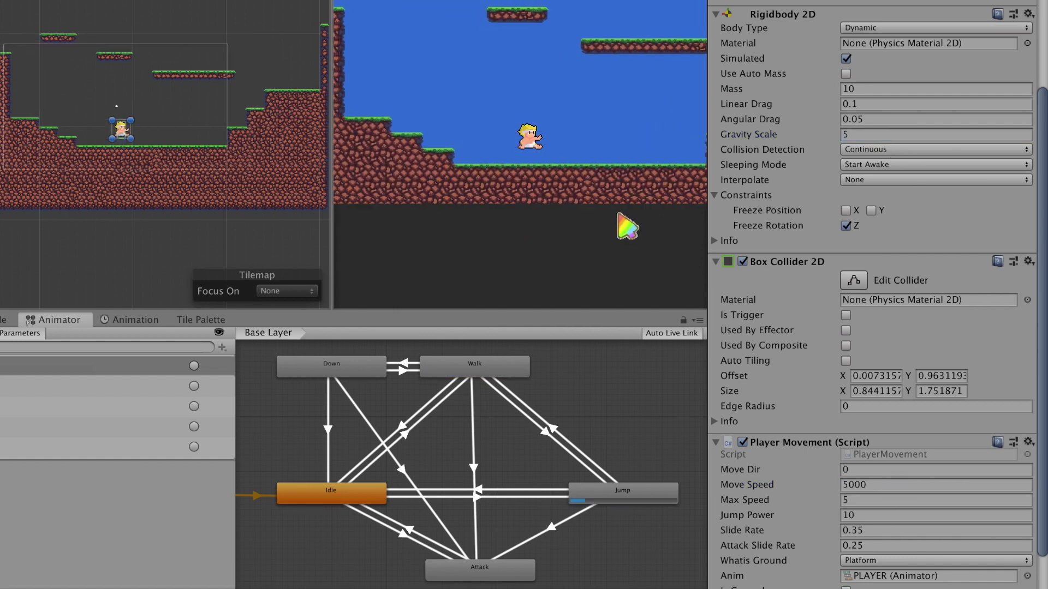
- Set Jump Power to 17, then walk left and jump to test it
left_click(880, 515)
type("1")
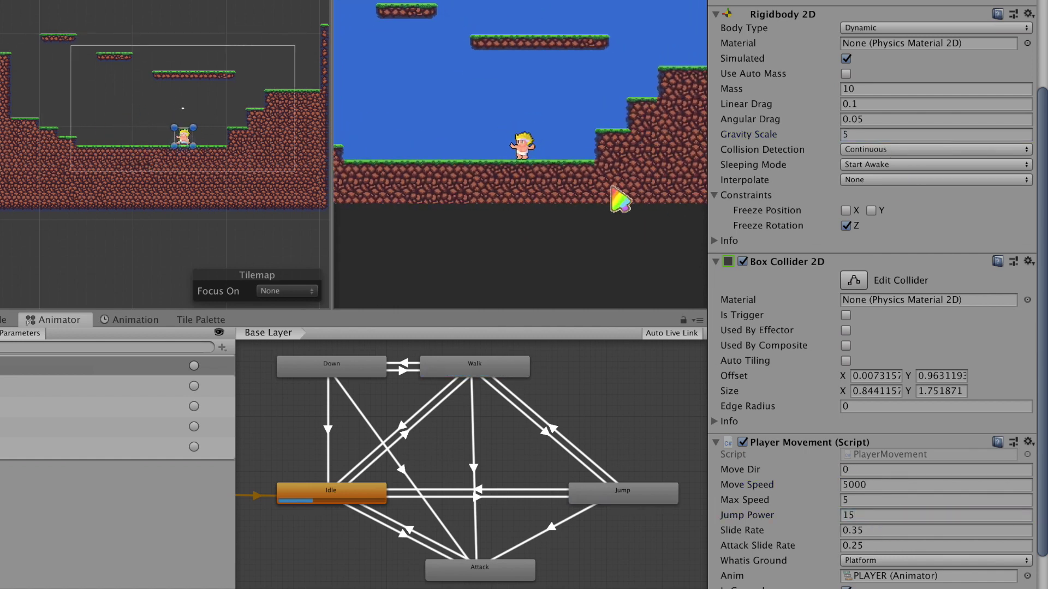
left_click(873, 515)
type("1")
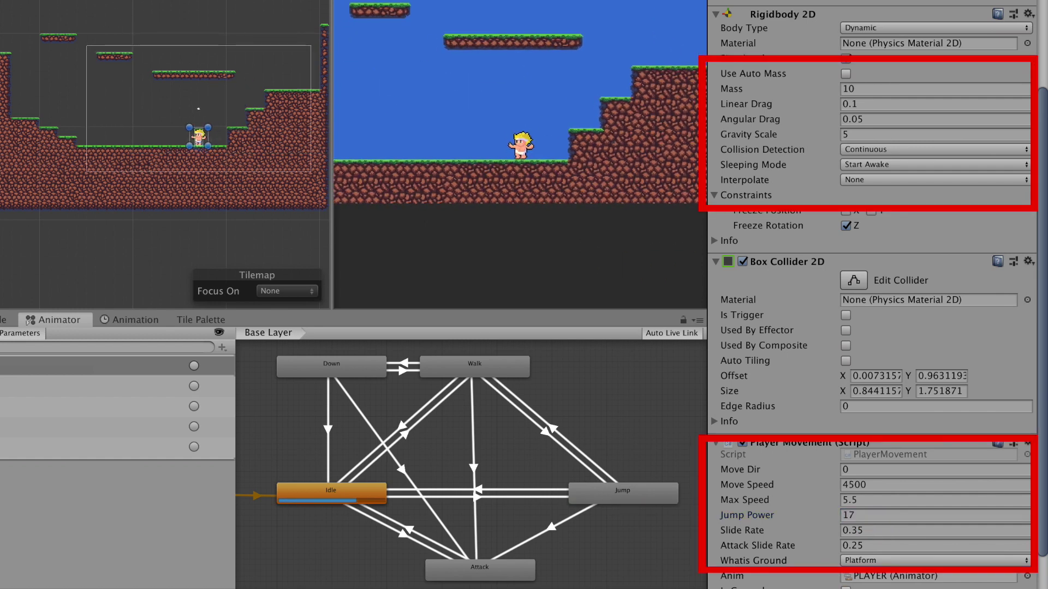
key("Left")
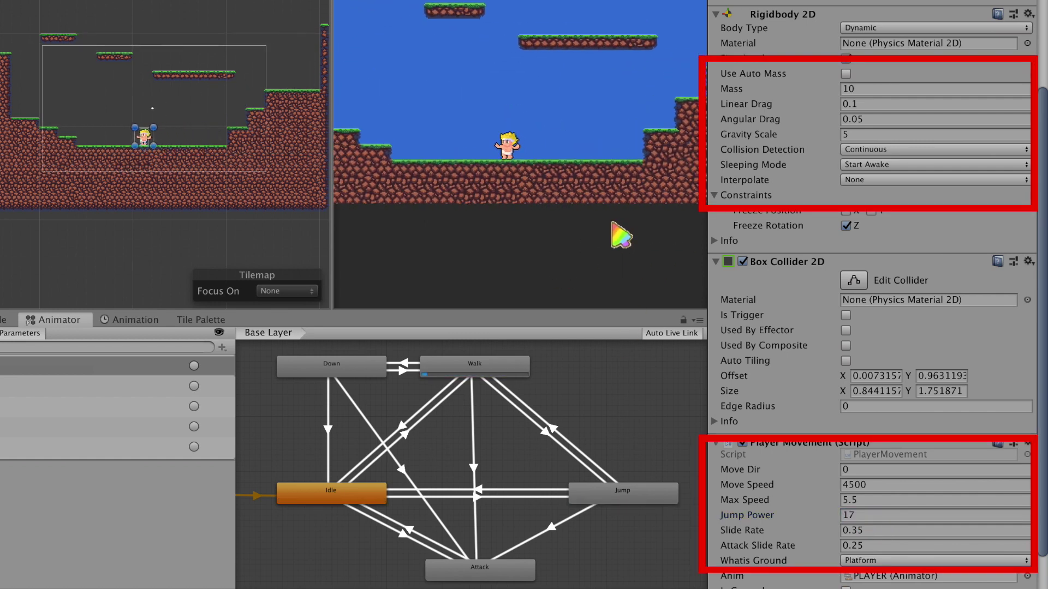
key("space")
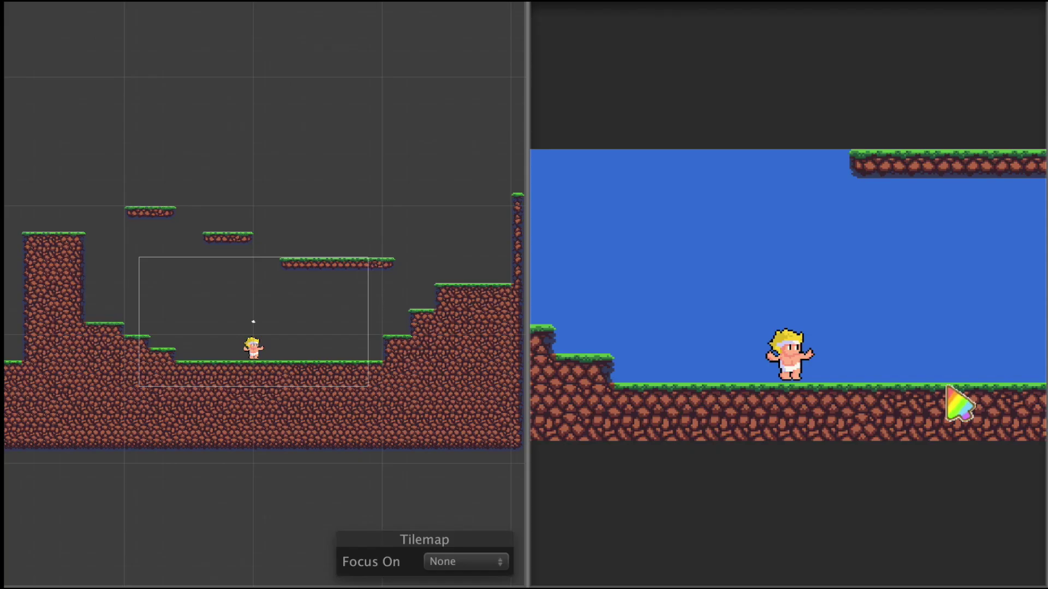
- Run right and left, jumping the gap, then jump up onto the first step
key("Right")
key("space")
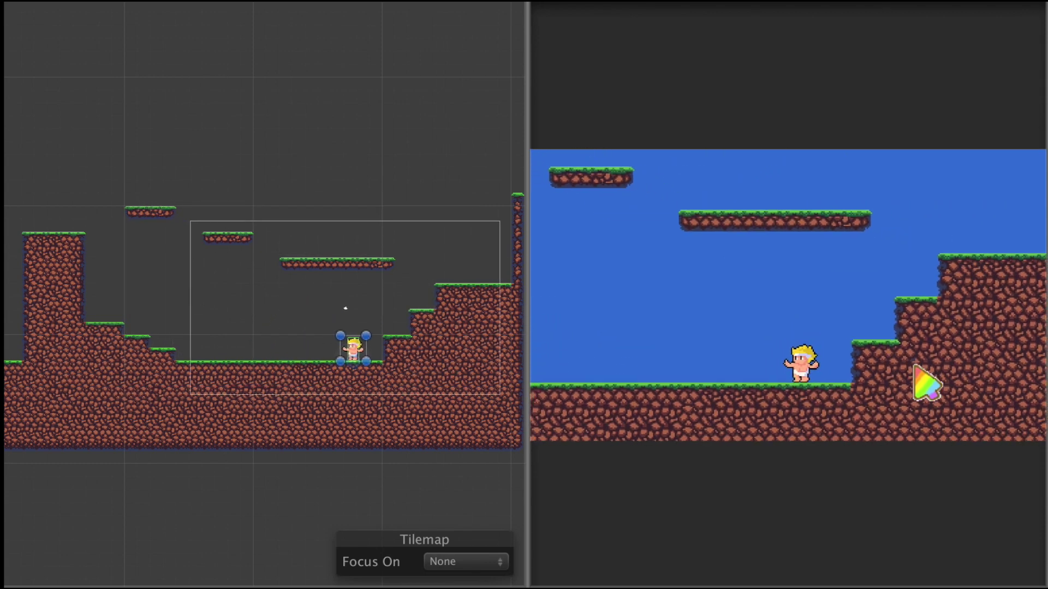
key("Left")
key("space")
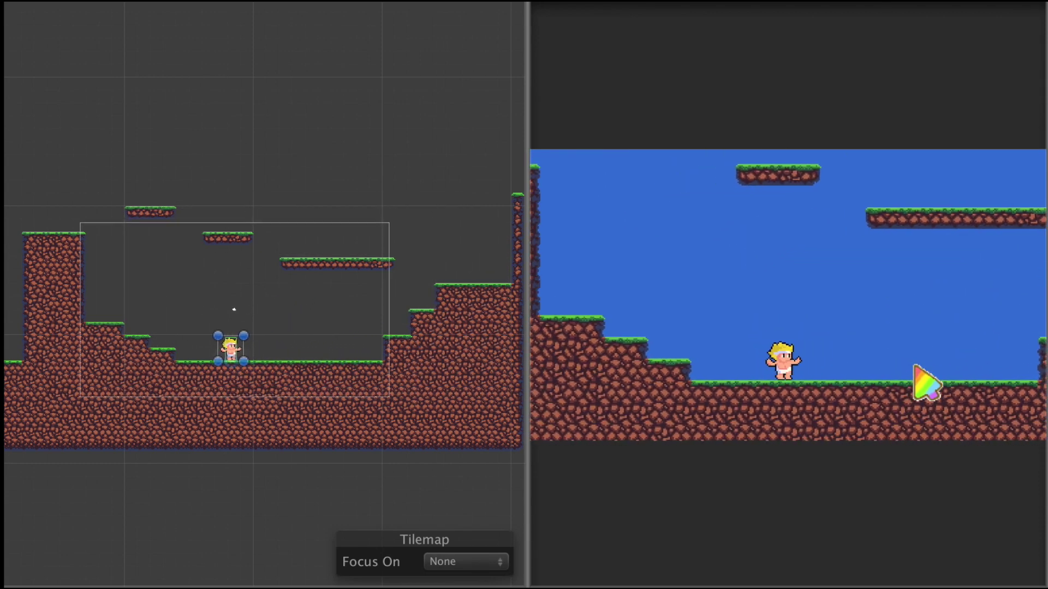
key("Right")
key("space")
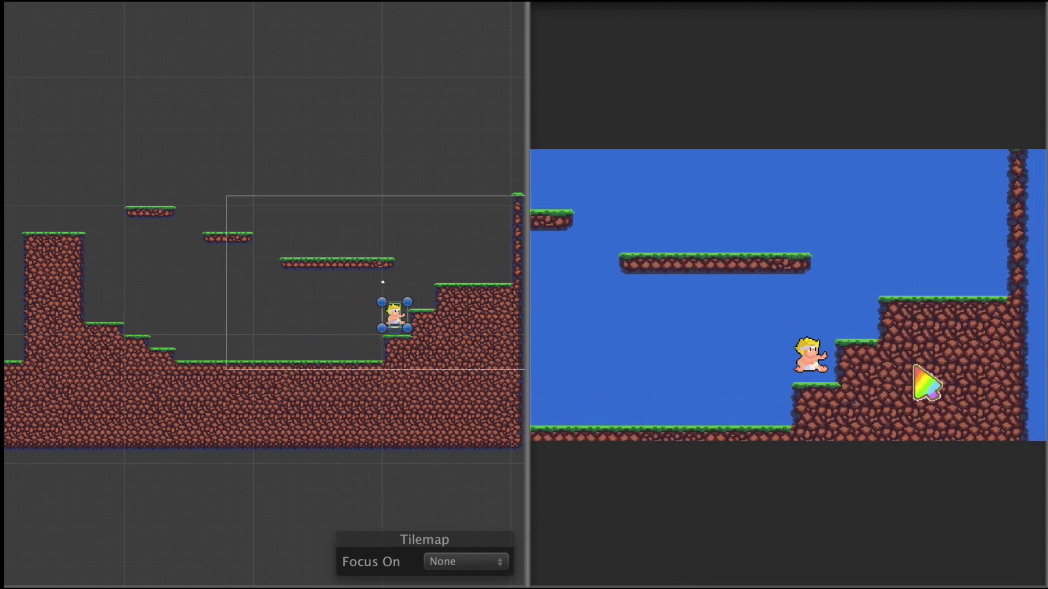
- Climb the higher step, hop across the floating platforms, and walk left over the pillar top
key("Right")
key("space")
key("Left")
key("space")
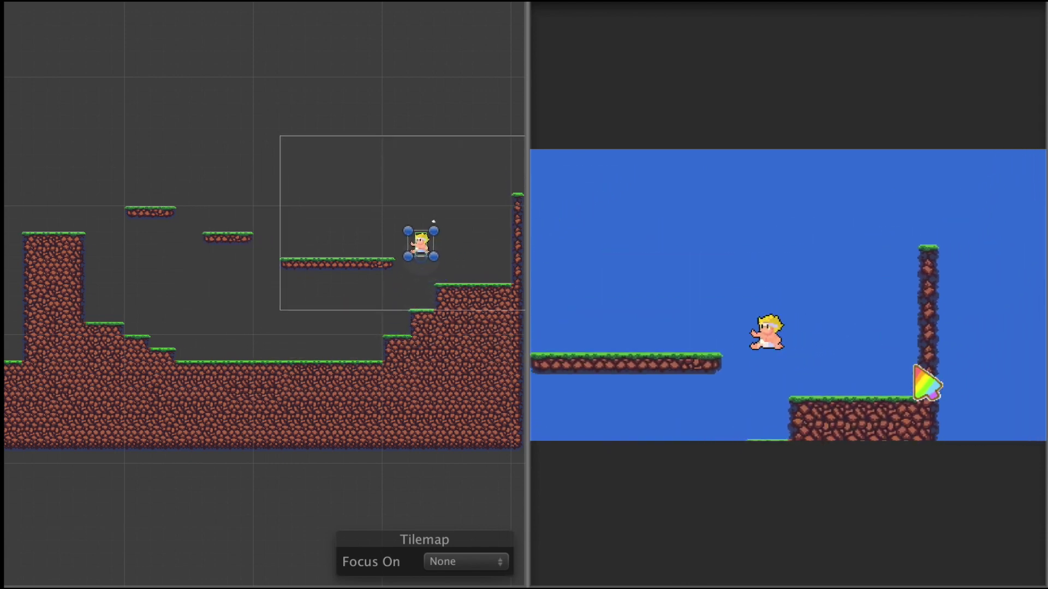
key("space")
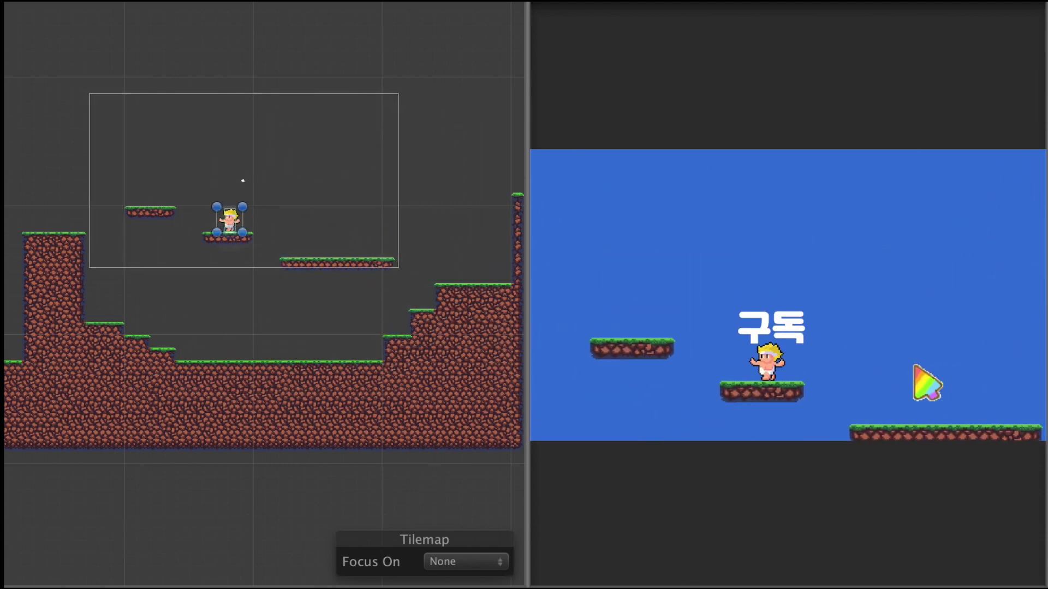
key("space")
key("space")
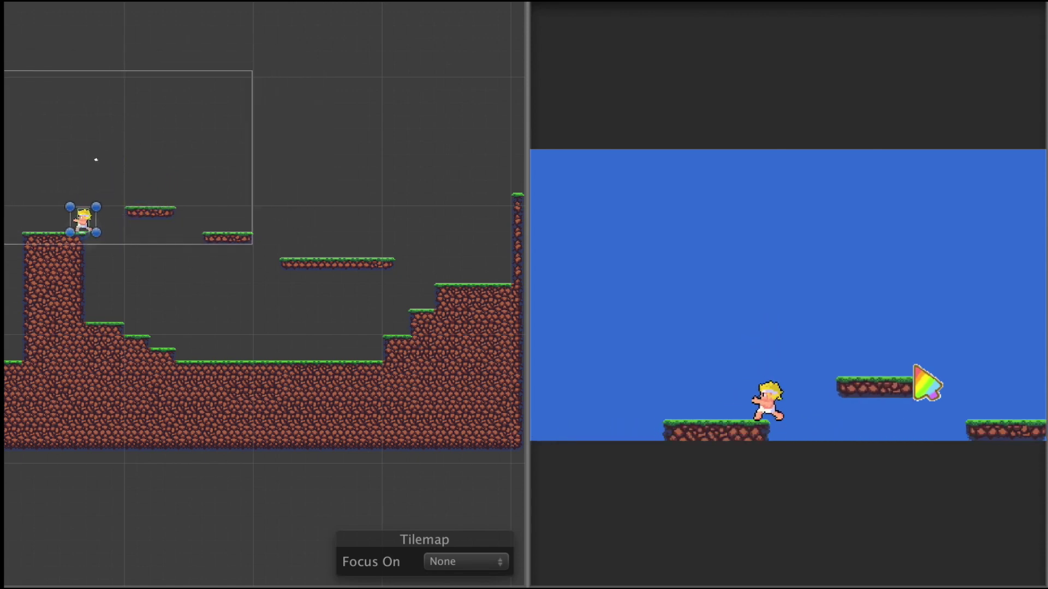
key("Left")
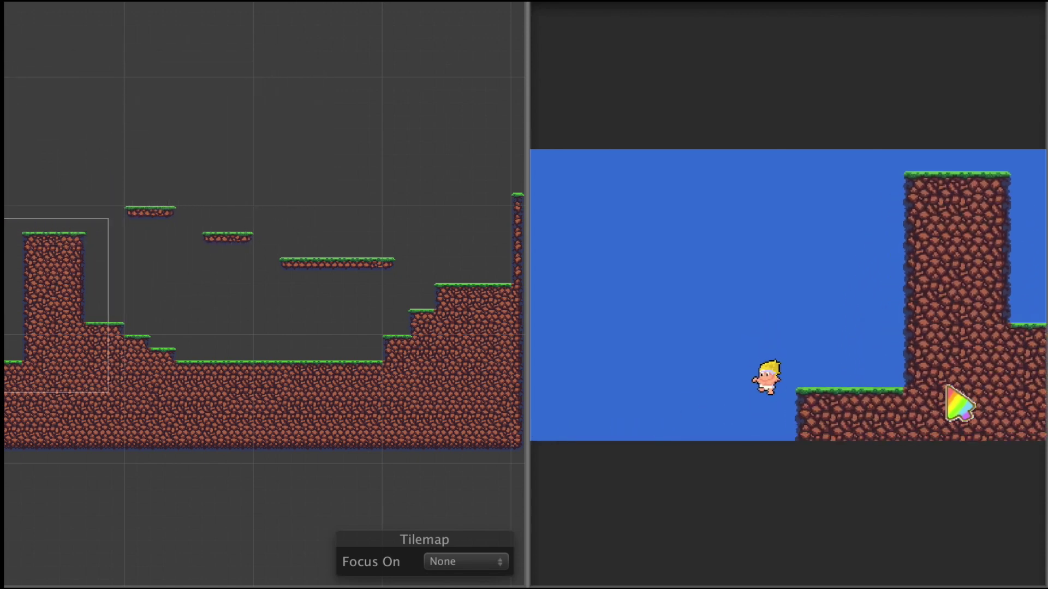